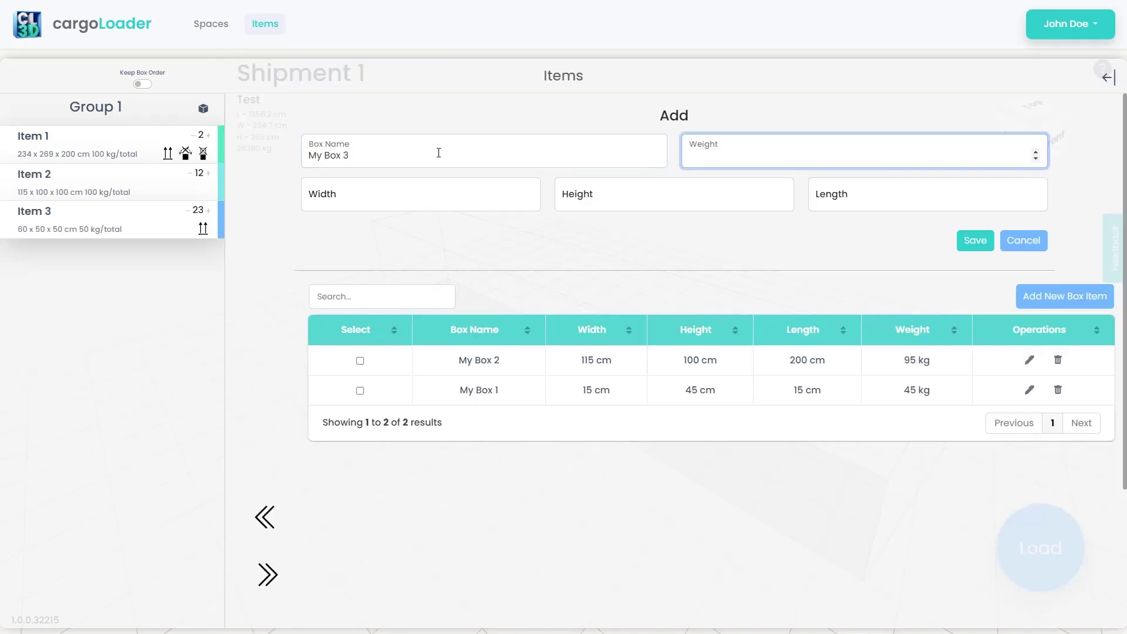
Enter 100 in two box form fields during the intro preview, ending on Shipment 1's Spaces list.
key("Tab")
type("100")
key("Tab")
type("10")
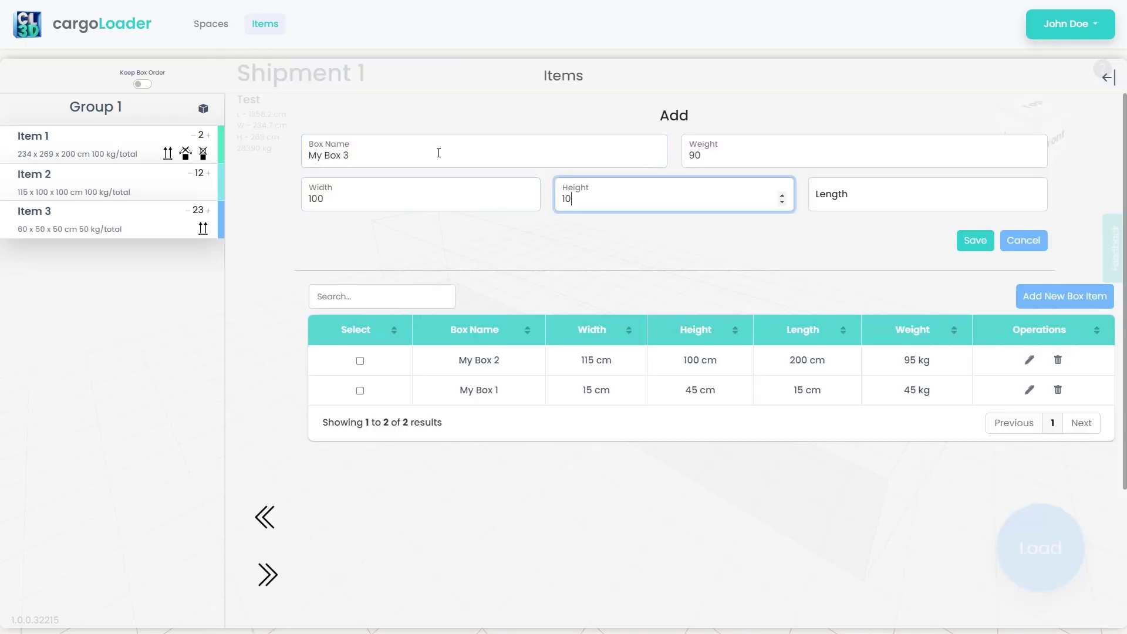
type("0")
key("Return")
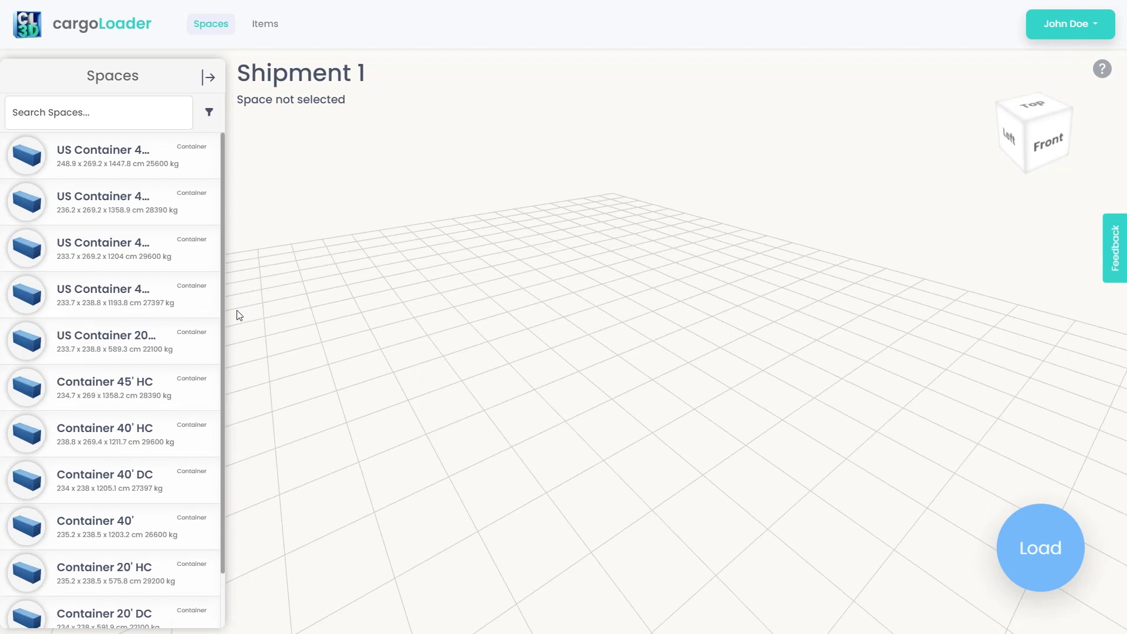
Preview Container 20' HC and 40' HC, assign US Container 20' Dry, and expand the spaces table.
left_click_drag(223, 305, 223, 376)
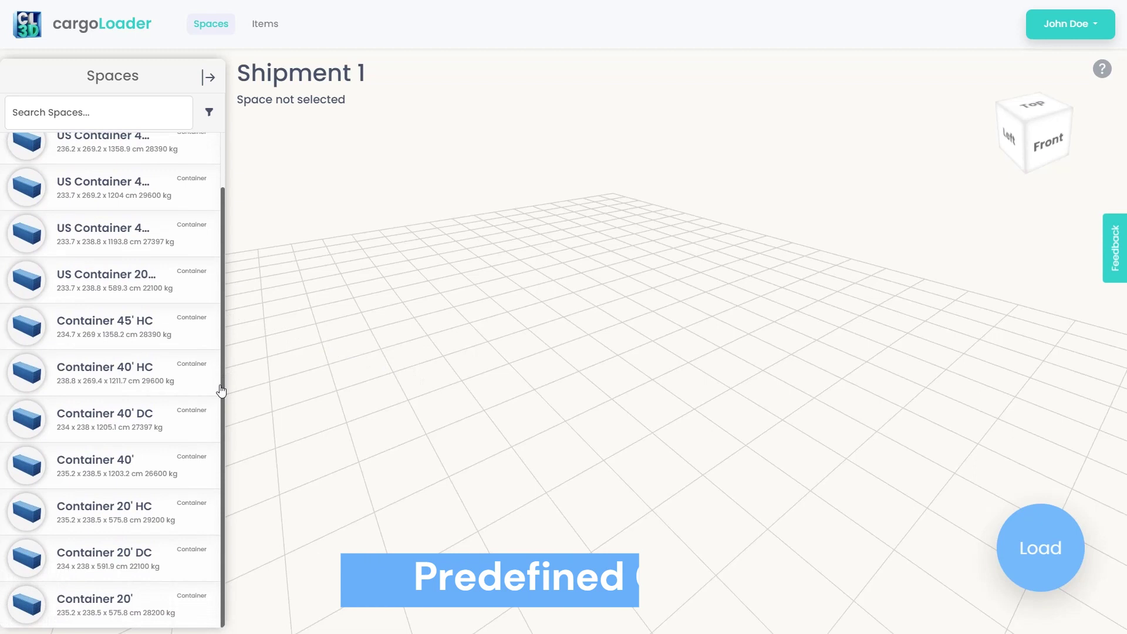
left_click(136, 515)
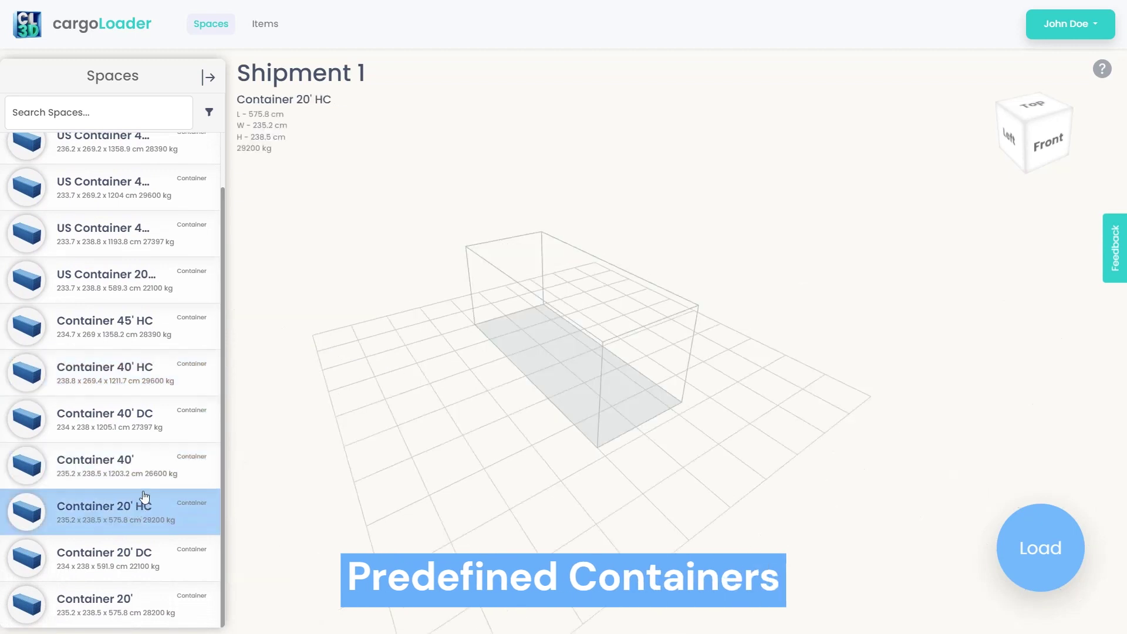
left_click(149, 367)
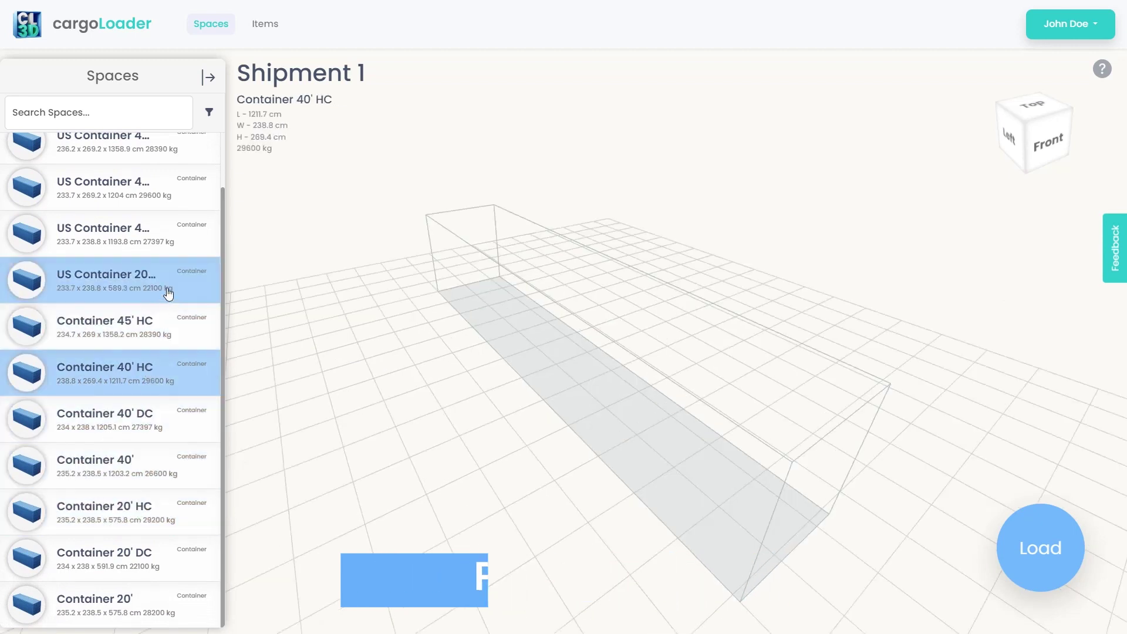
left_click(172, 281)
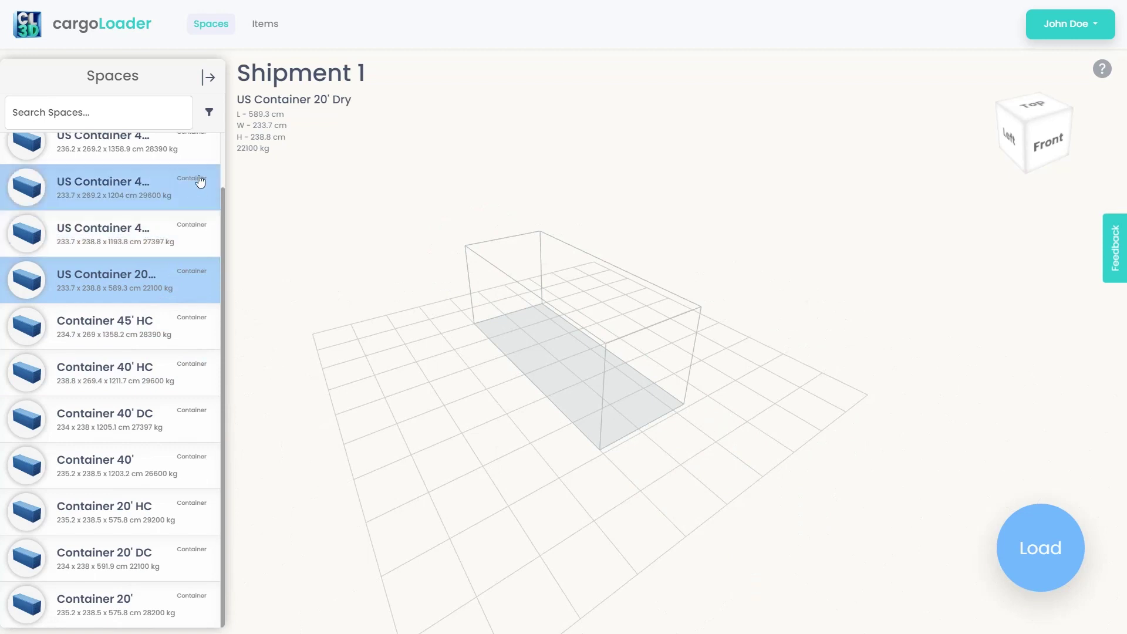
left_click(209, 78)
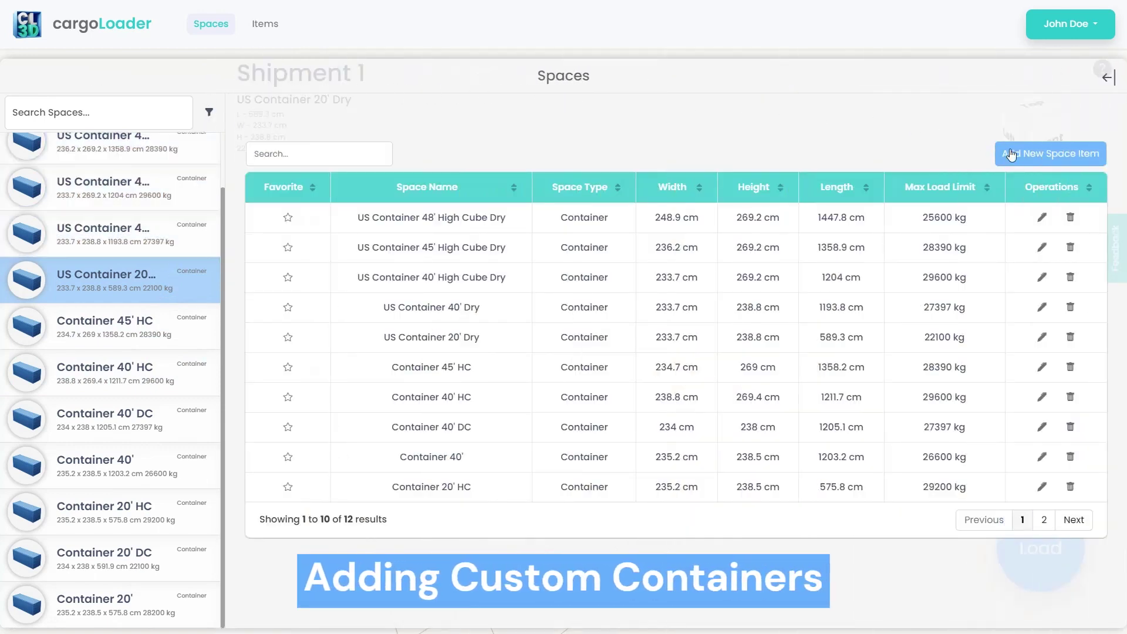
Start a new custom space named Test with space type Container.
left_click(1050, 159)
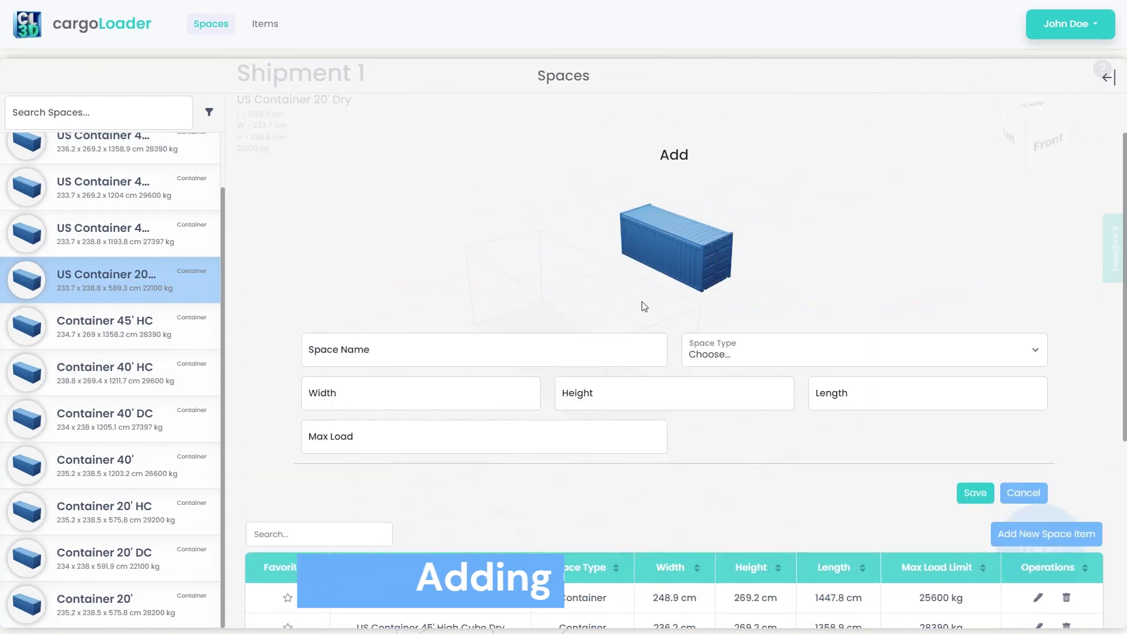
left_click(431, 355)
type("Test")
key("Tab")
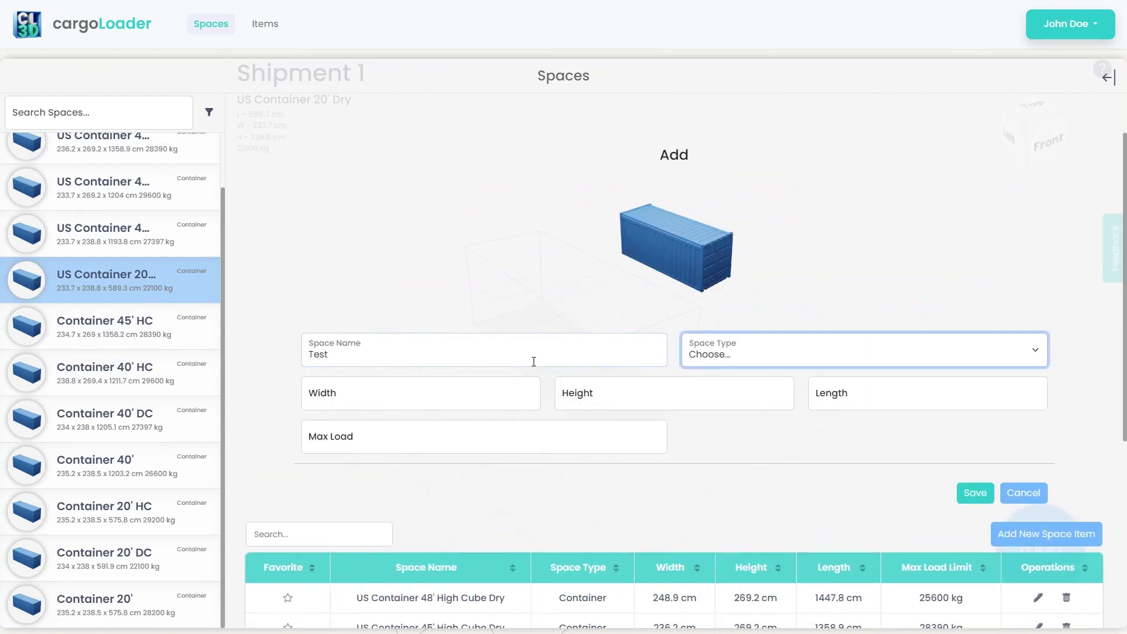
left_click(716, 358)
left_click(724, 390)
Give Test width 234.7, height 269, length 1358.2 cm and max load 28390 kg, then save.
left_click(428, 395)
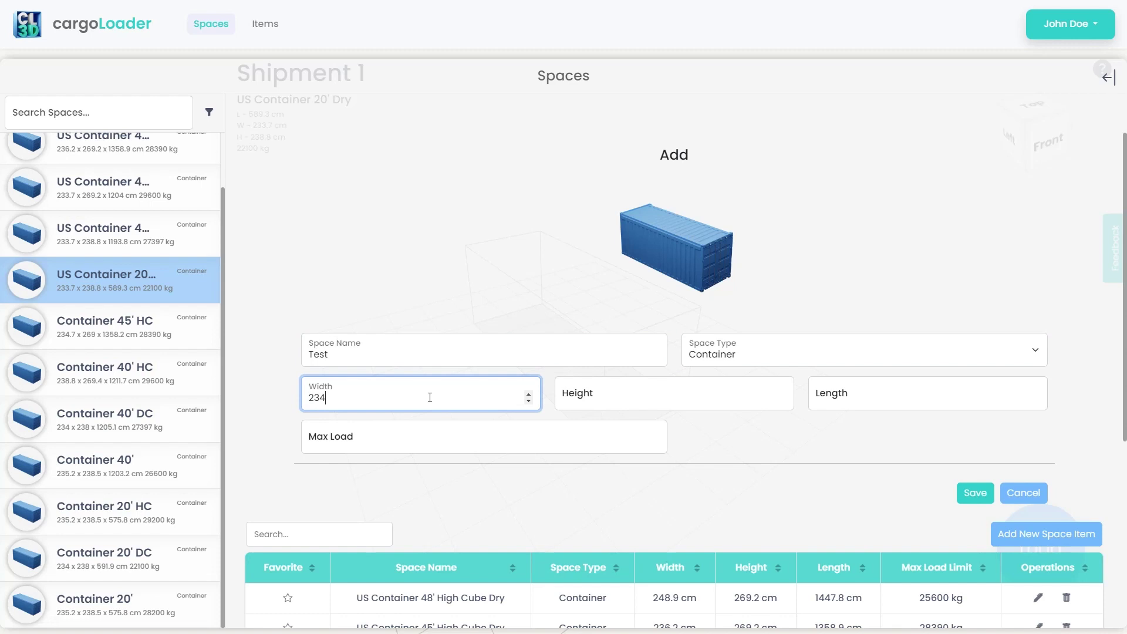
type("234.7")
key("Tab")
type("269")
key("Tab")
type("1358.2")
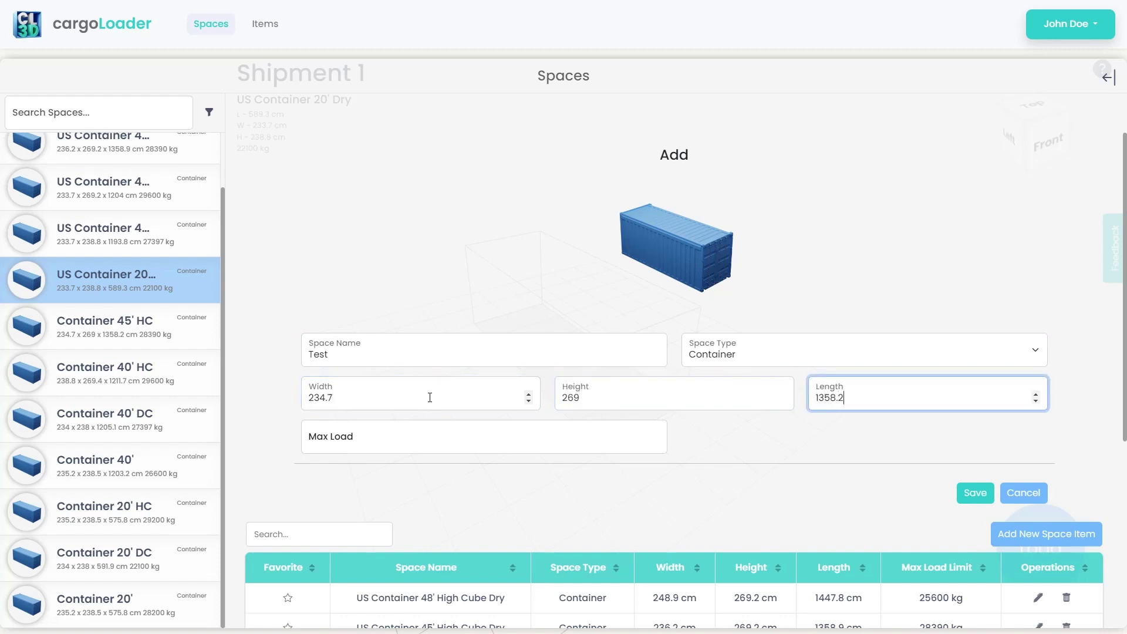
key("Tab")
type("2839")
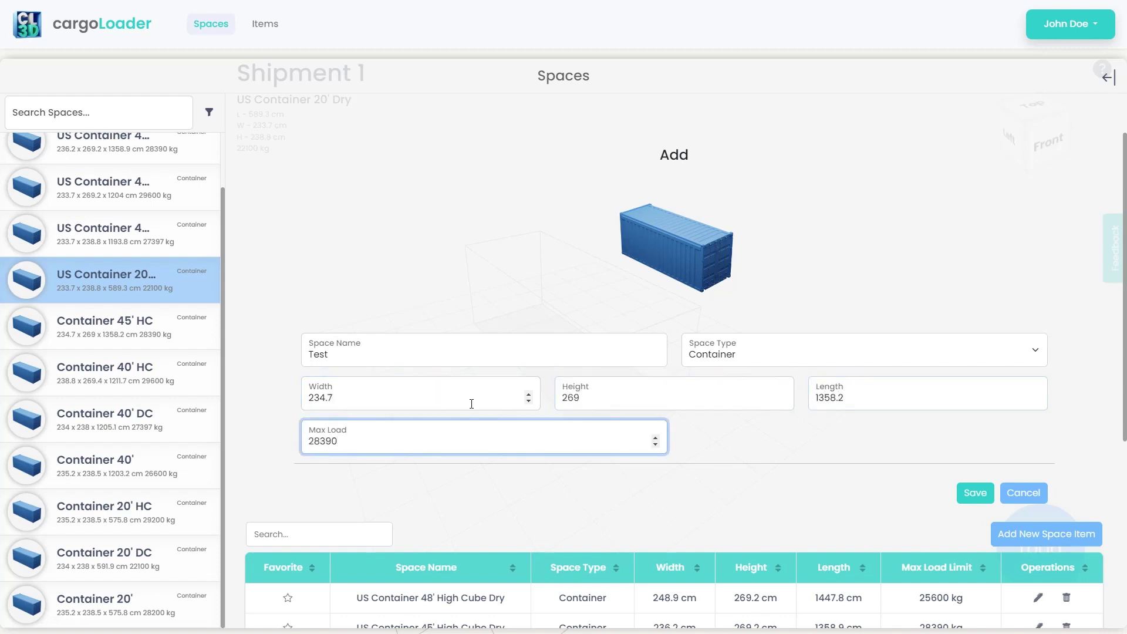
left_click(967, 495)
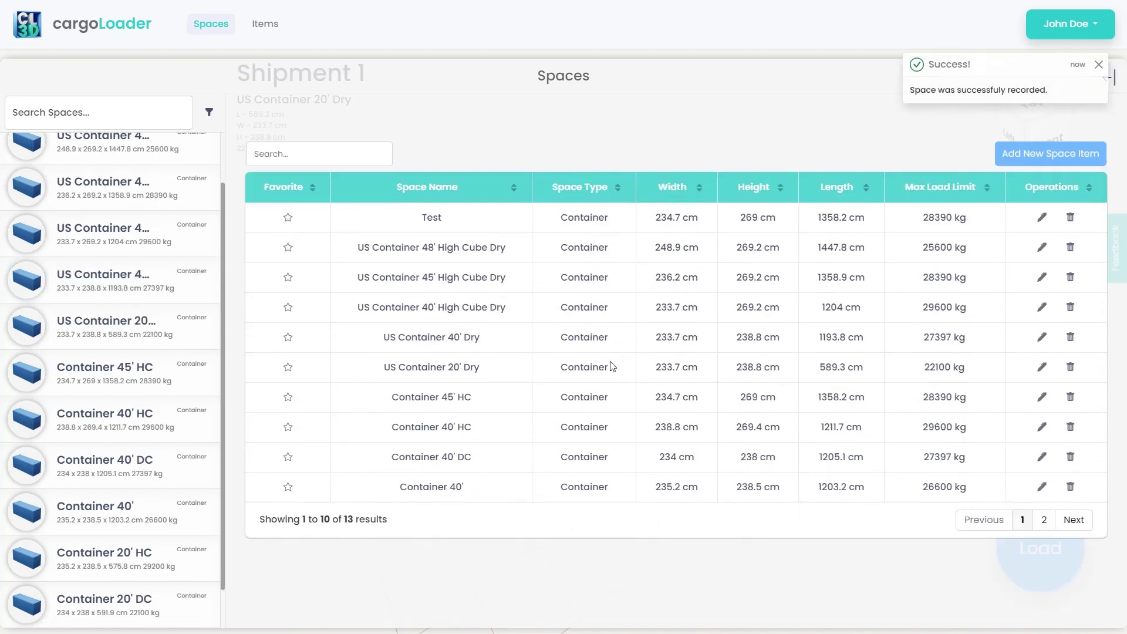
Star Test as a favourite, filter the spaces list to favourites, and assign Test to Shipment 1.
left_click(288, 220)
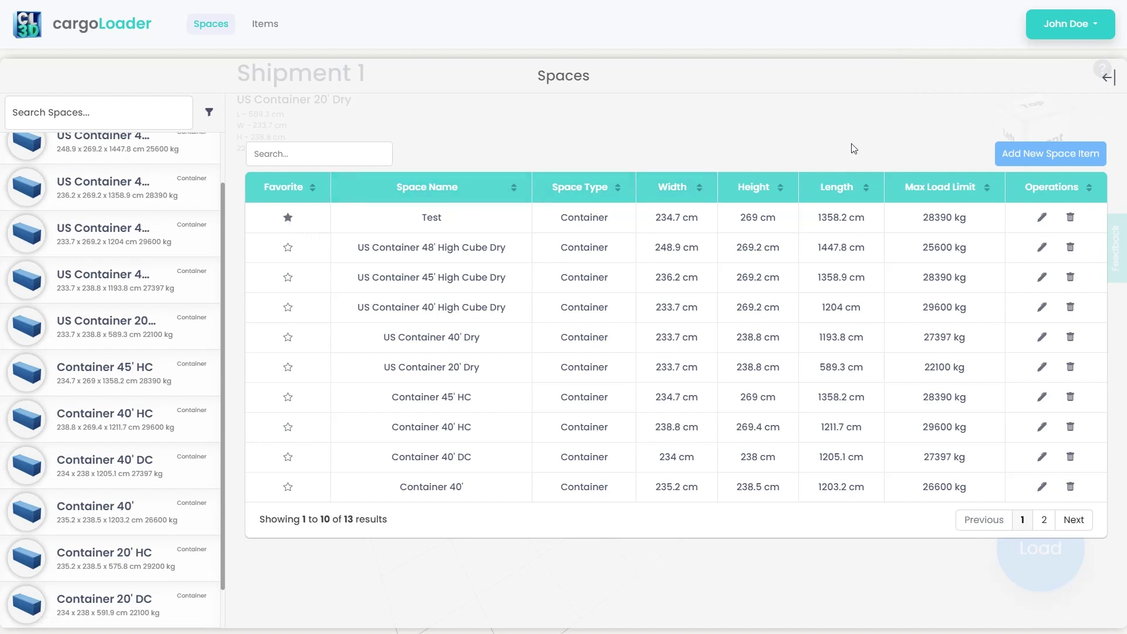
left_click(1108, 77)
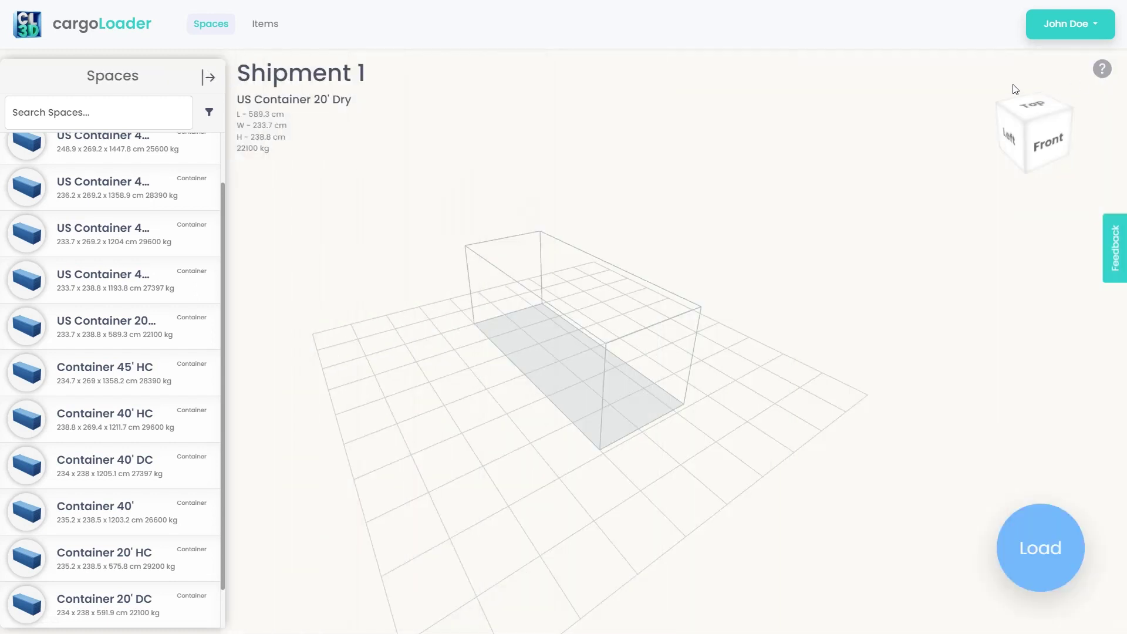
left_click(211, 113)
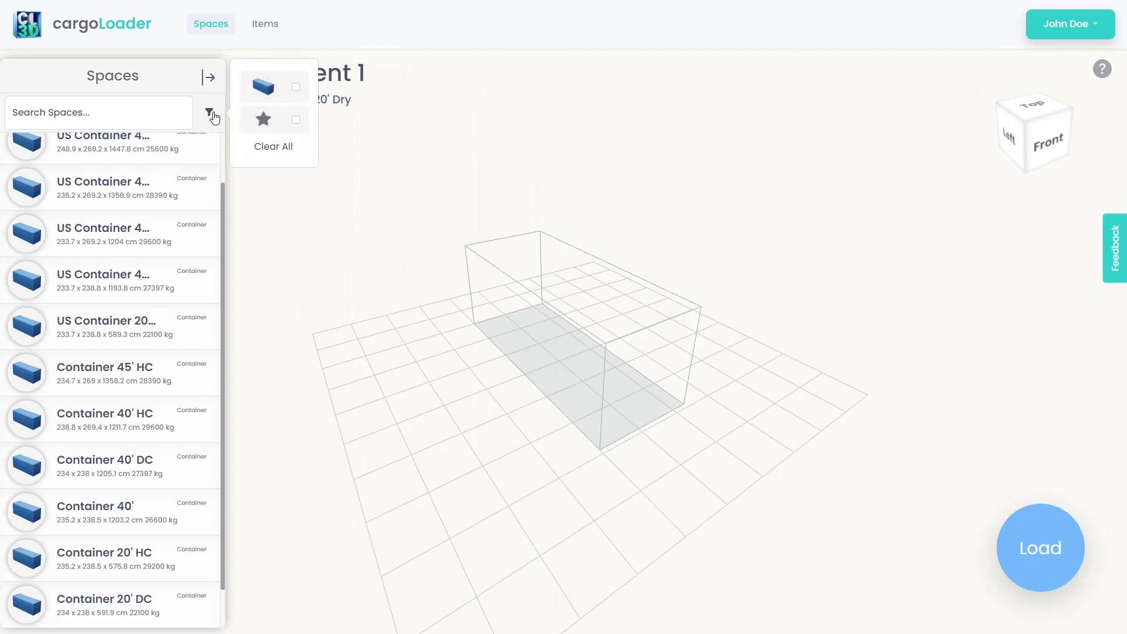
left_click(296, 120)
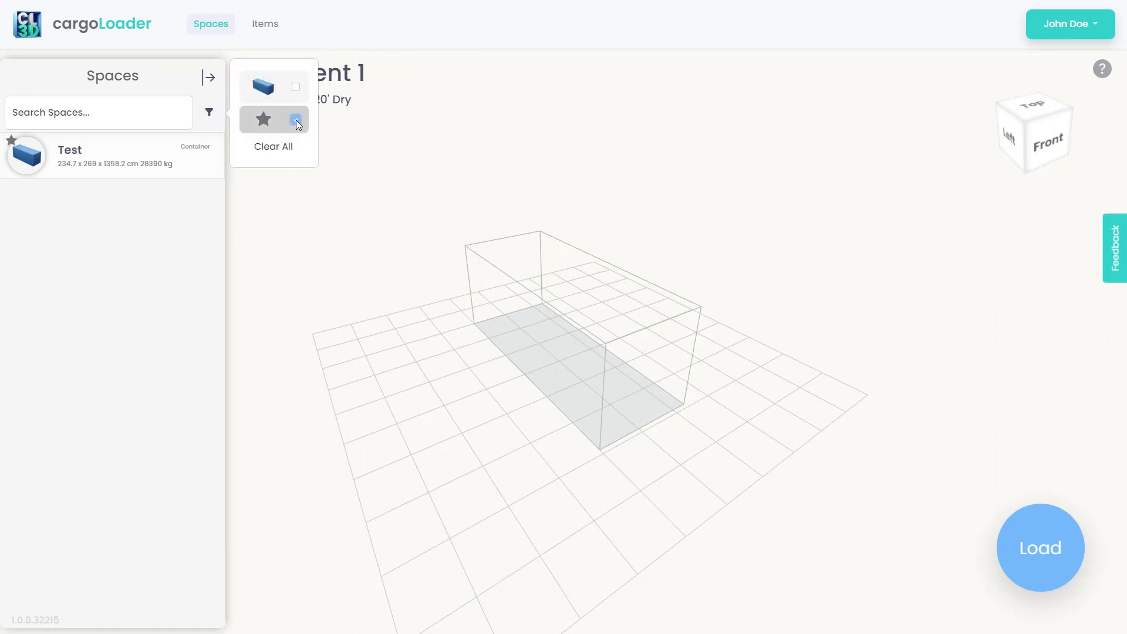
left_click(209, 113)
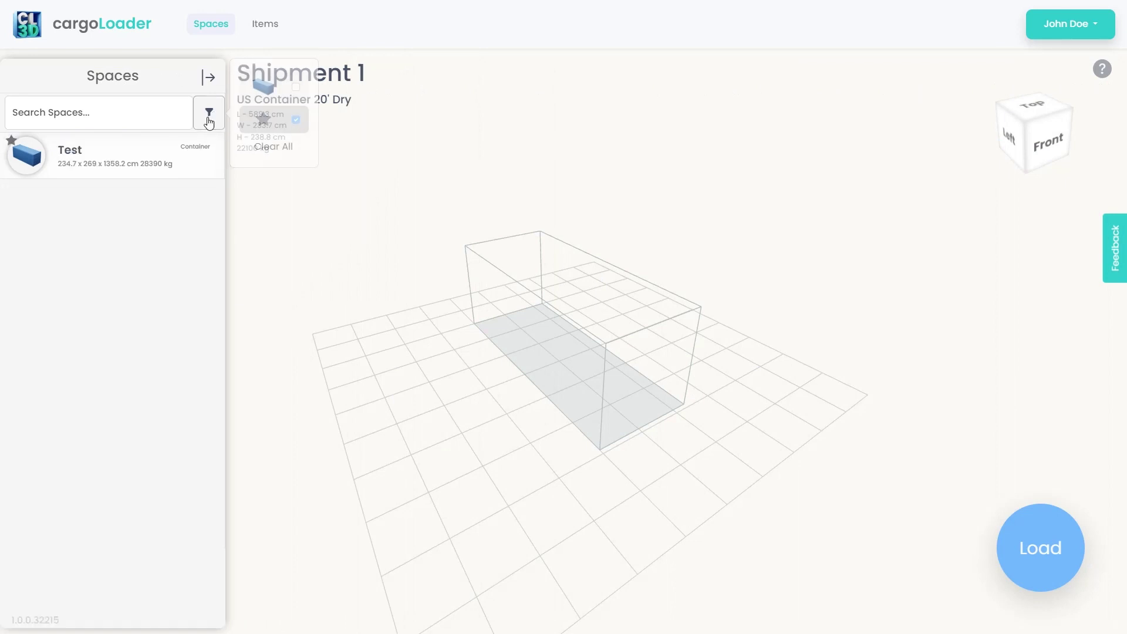
left_click(151, 160)
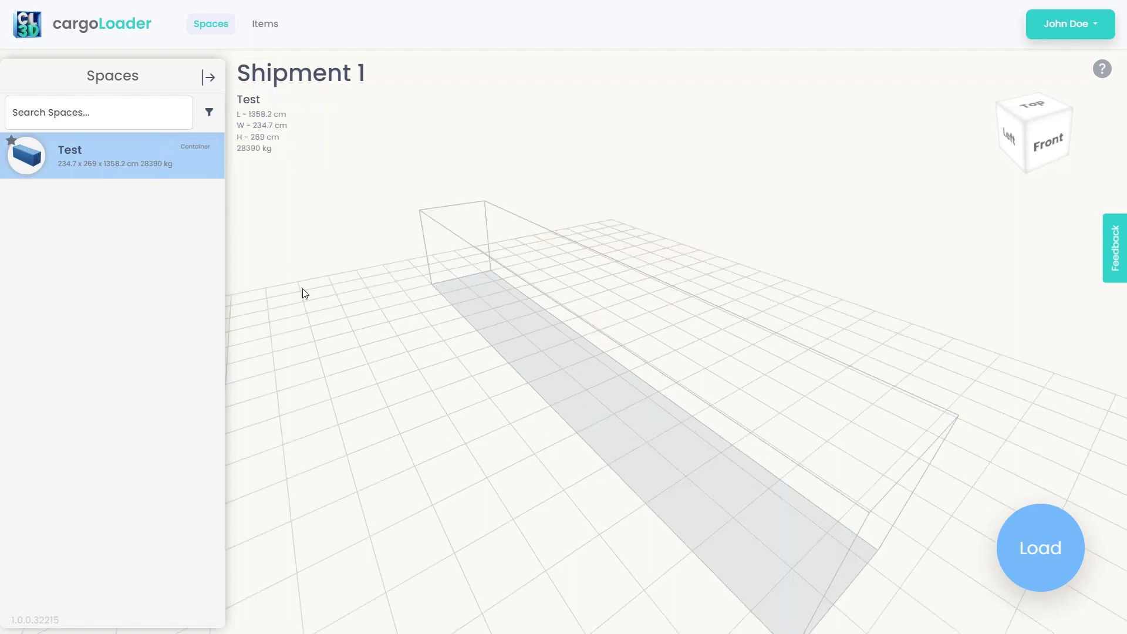
left_click_drag(362, 358, 392, 362)
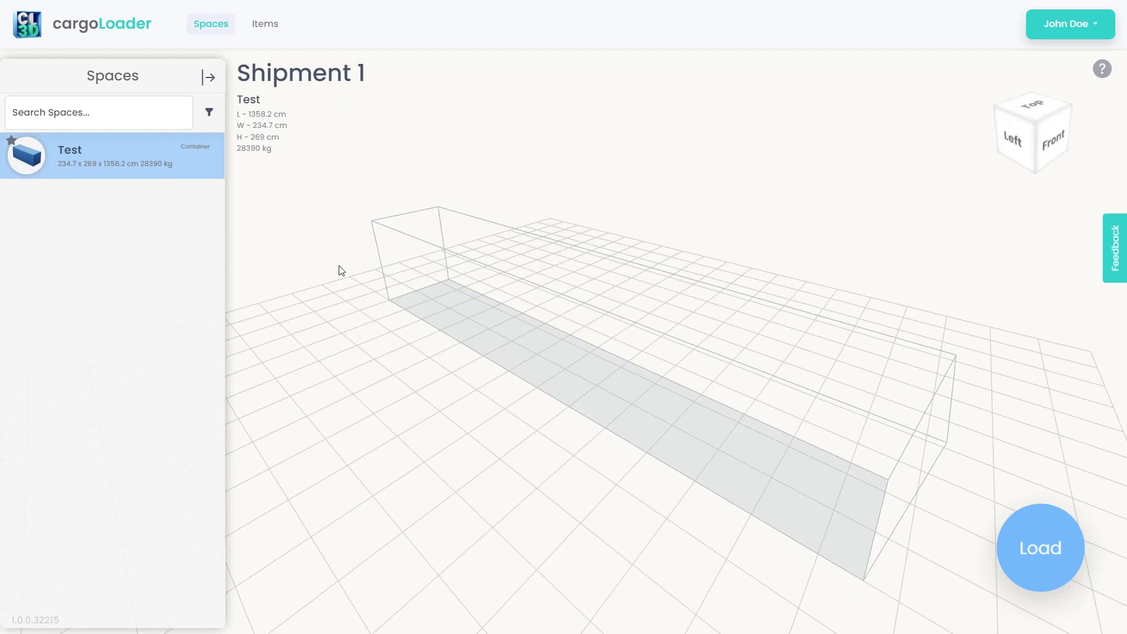
In the items view, add Item 2 and set Item 1 to 234 × 269 × 200 cm, 100 kg, count 2.
left_click(258, 26)
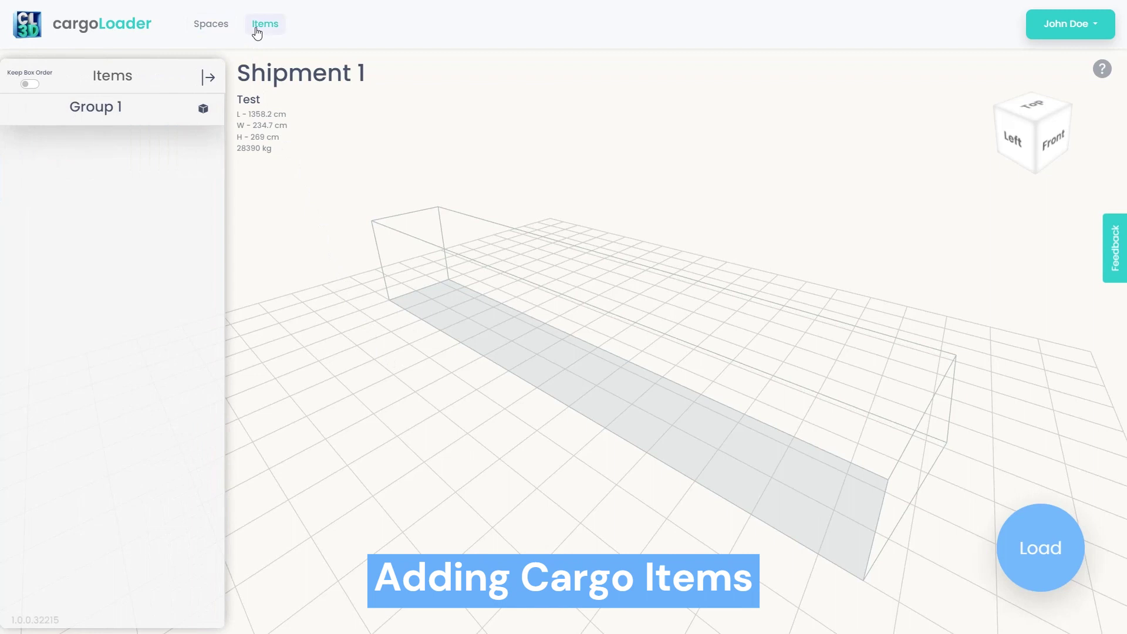
left_click(203, 115)
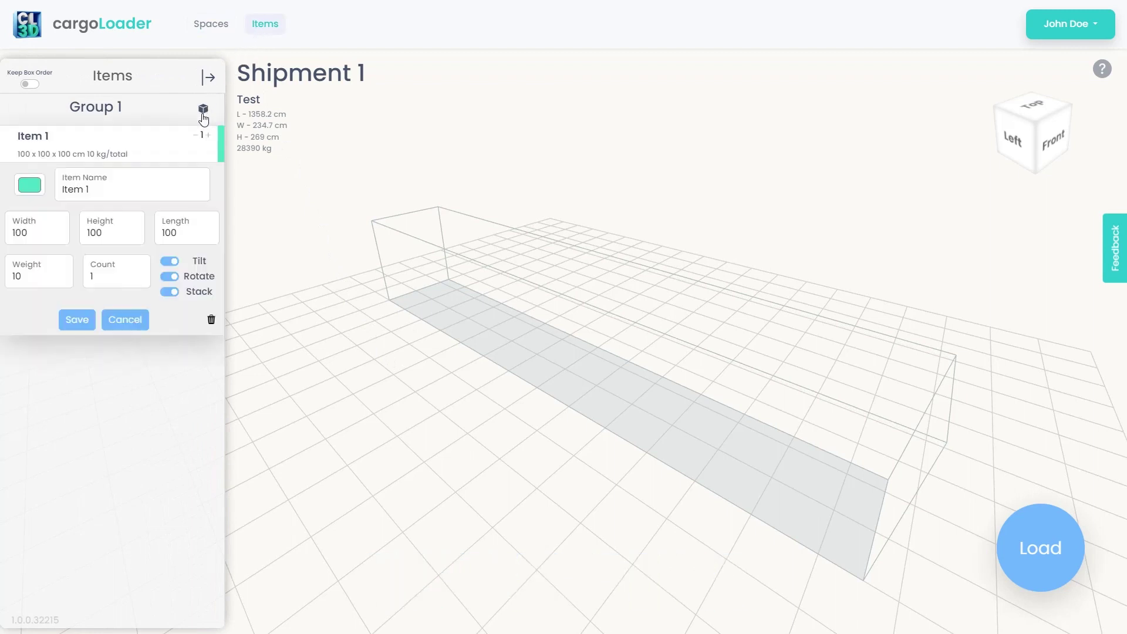
left_click(39, 236)
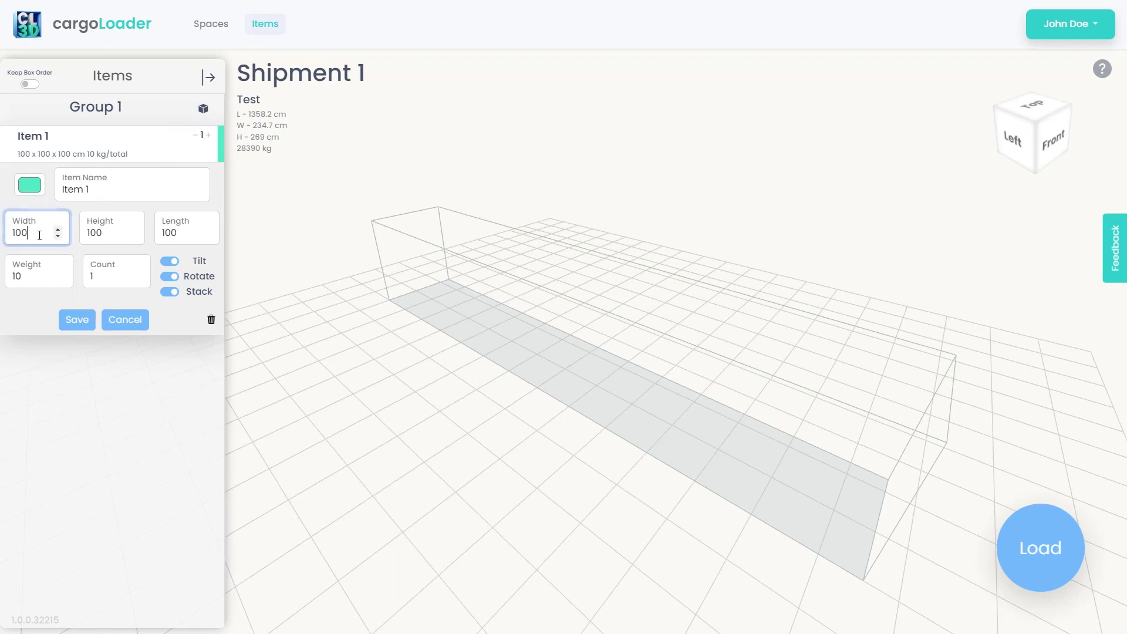
double_click(40, 235)
type("234")
key("Tab")
type("26")
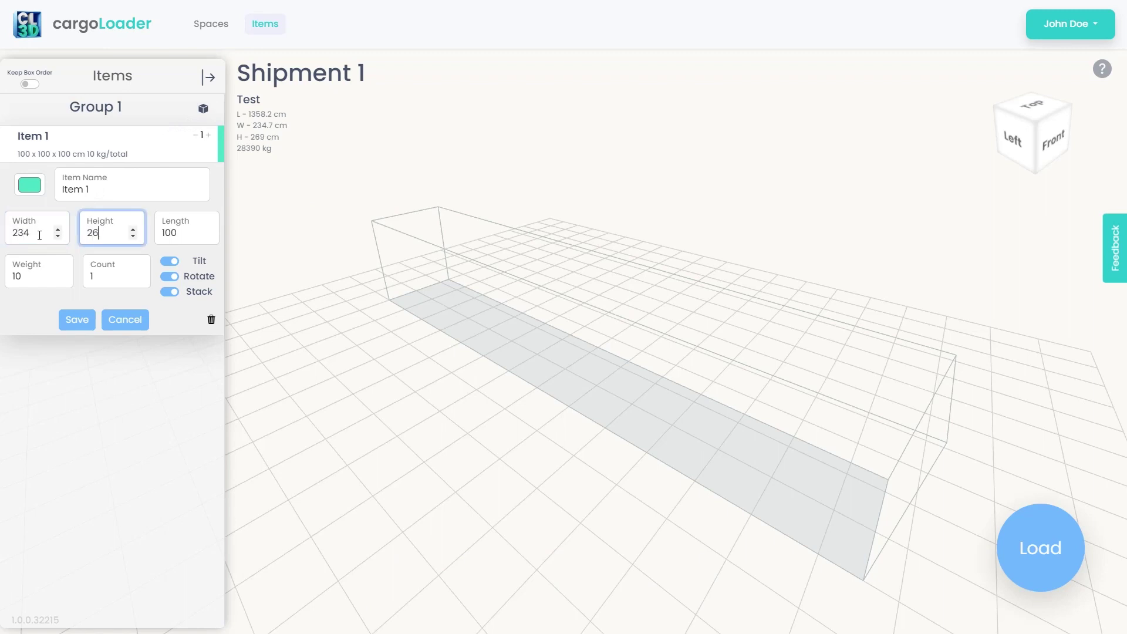
type("9")
key("Tab")
type("20")
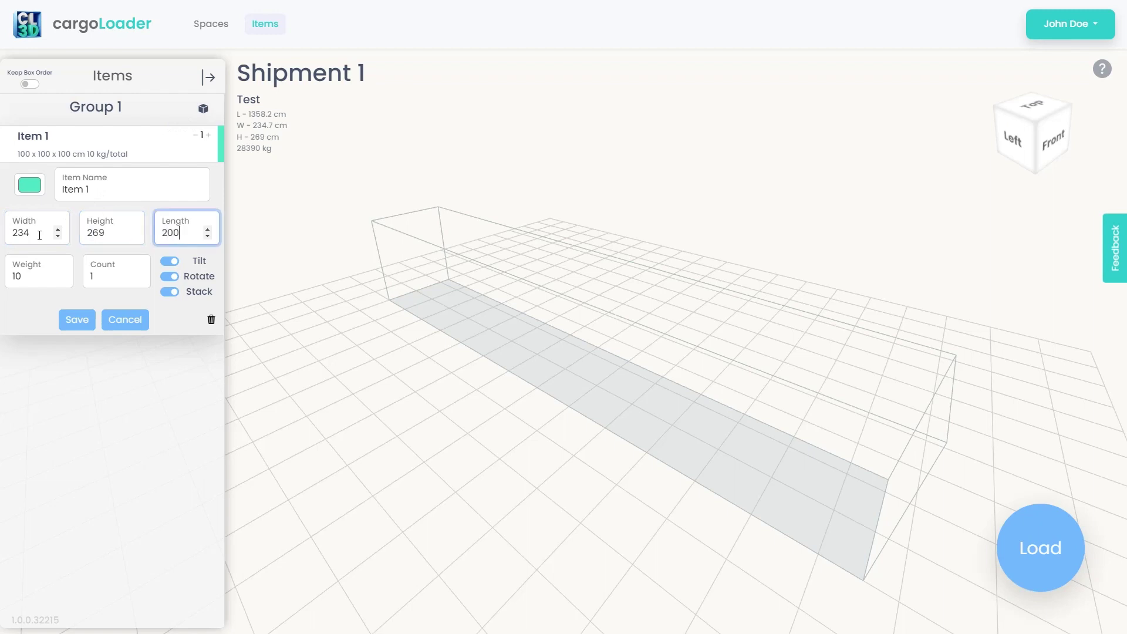
type("0")
key("Tab")
type("0")
key("Tab")
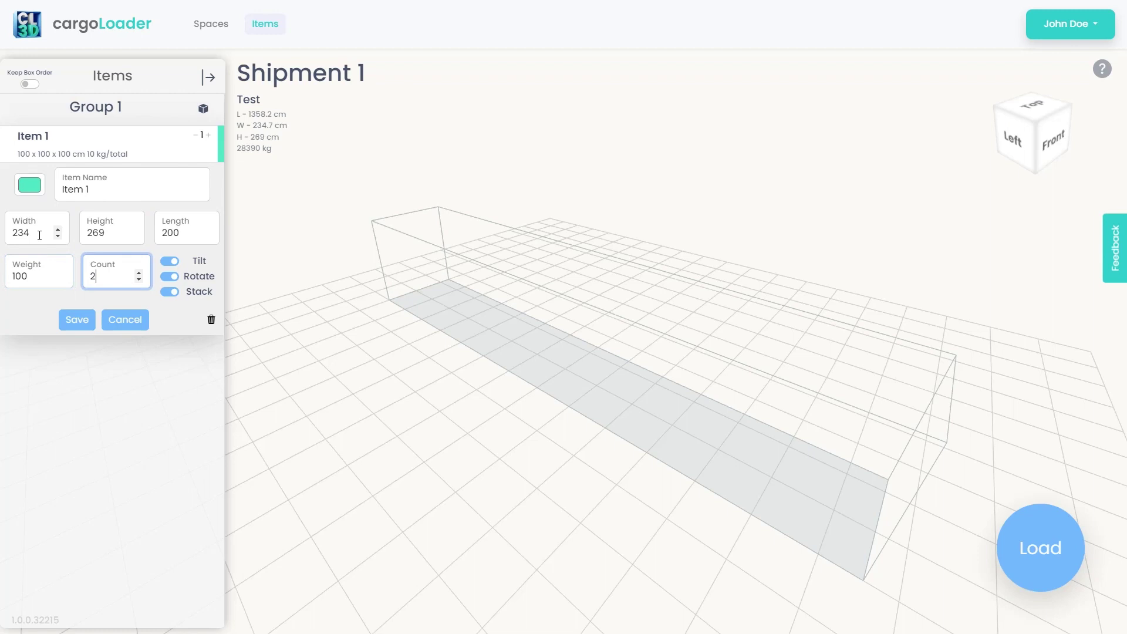
Disable tilt, rotate and stack for Item 1 and save it.
left_click(169, 262)
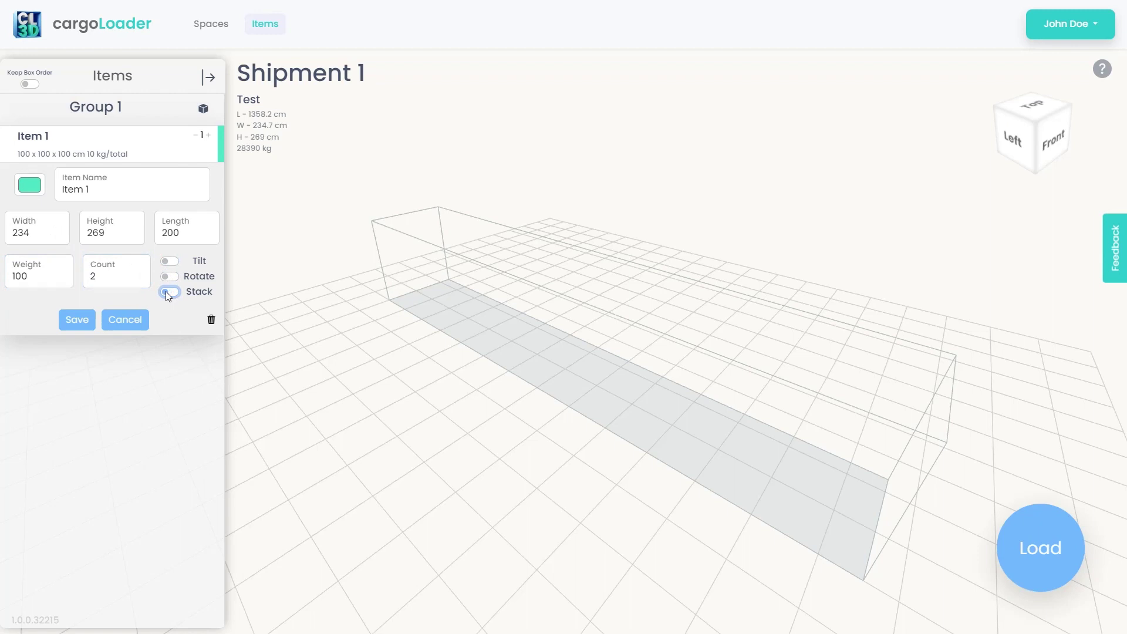
left_click(76, 329)
left_click(77, 324)
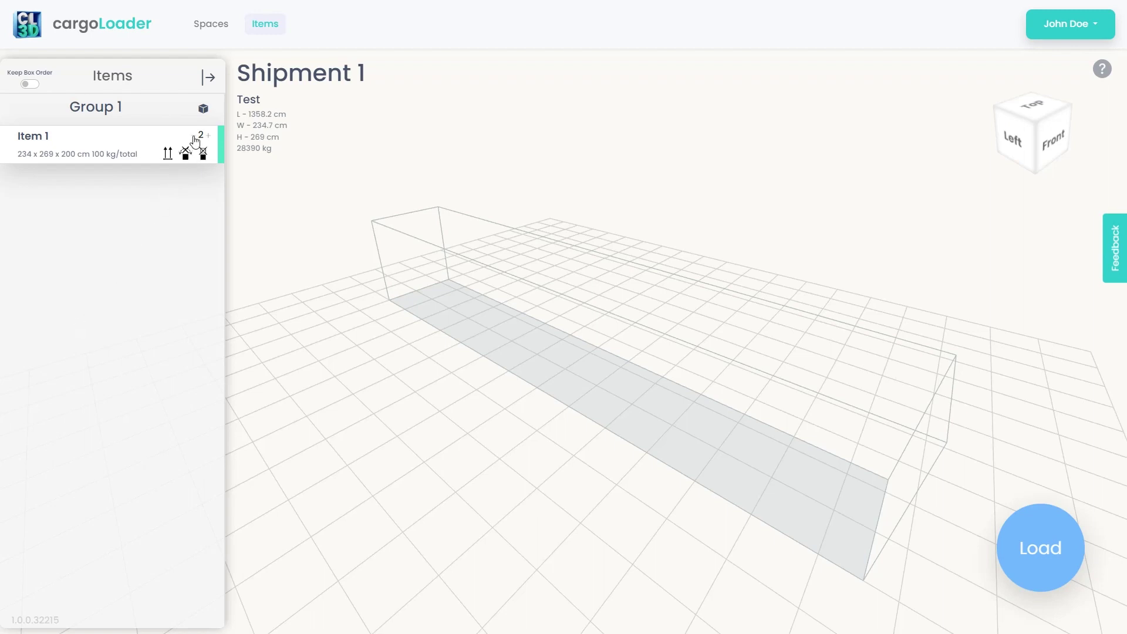
Set Item 2 to 115 × 100 × 100 cm, 100 kg, count 12, and save.
left_click(202, 109)
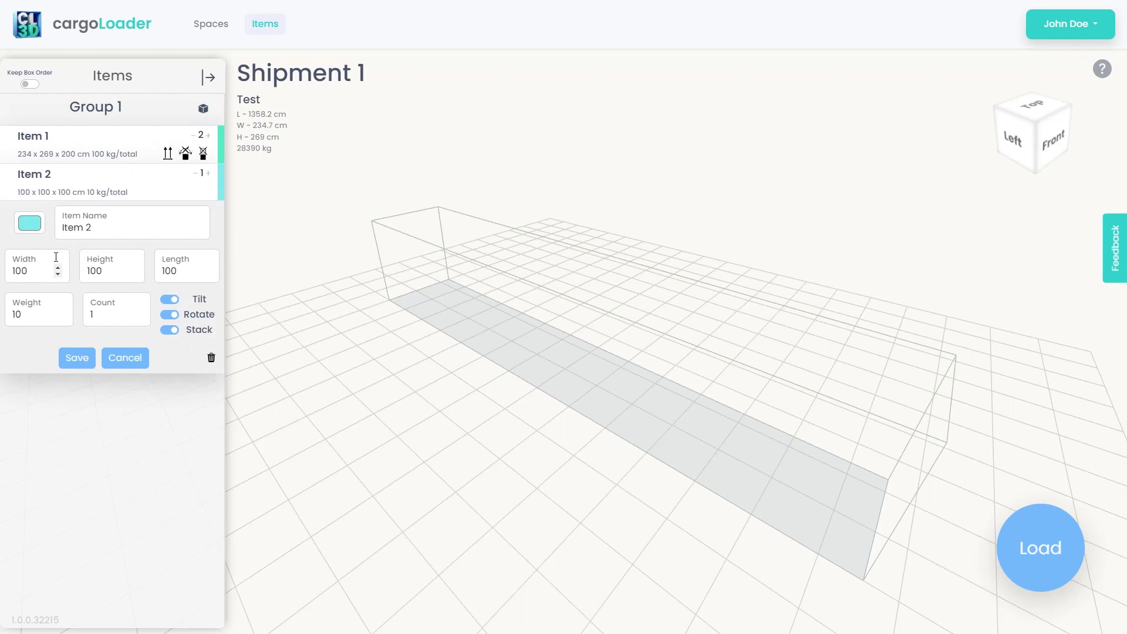
double_click(44, 271)
type("115")
key("Tab")
key("Tab")
key("Tab")
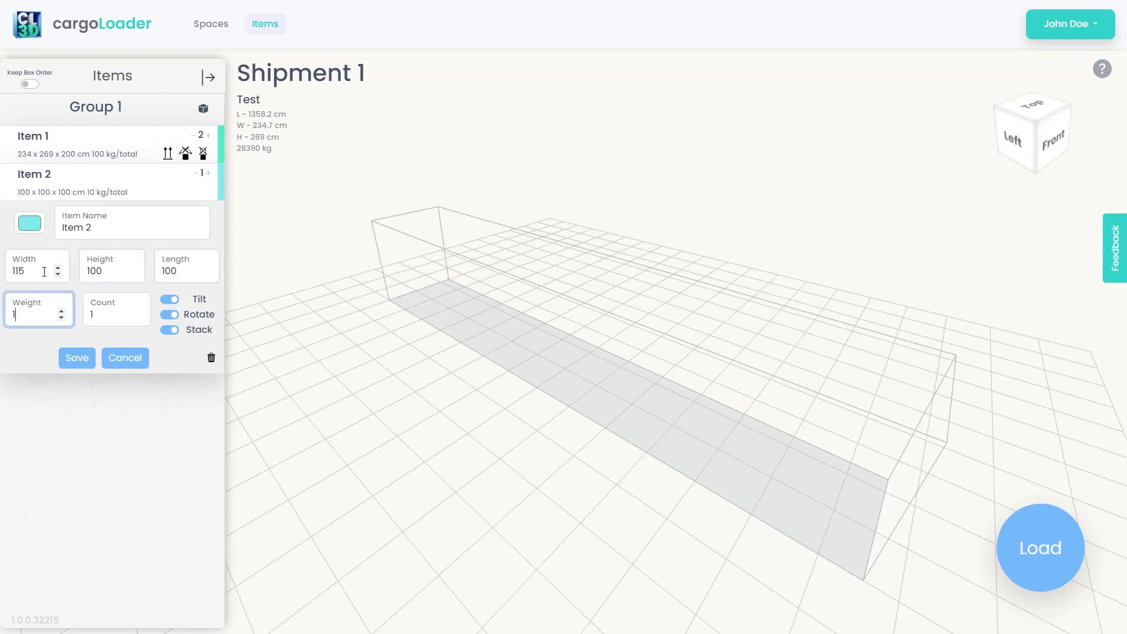
type("100")
key("Tab")
type("2")
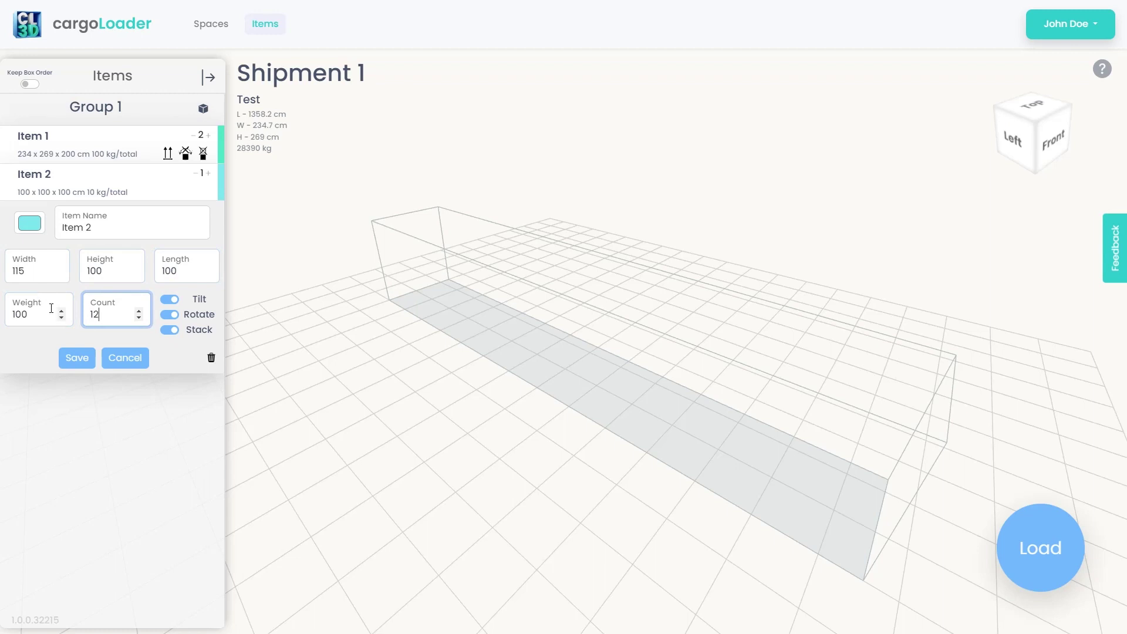
left_click(75, 358)
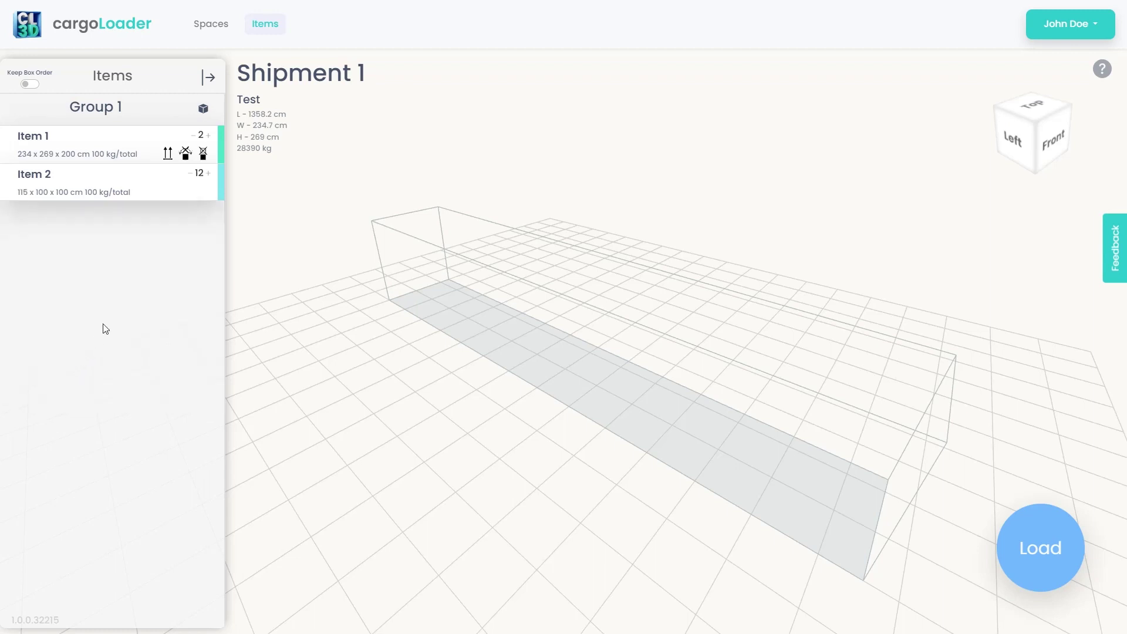
Add Item 3 at 60 × 50 × 50 cm, 50 kg, count 23, with tilt off, and save.
left_click(203, 108)
left_click(36, 308)
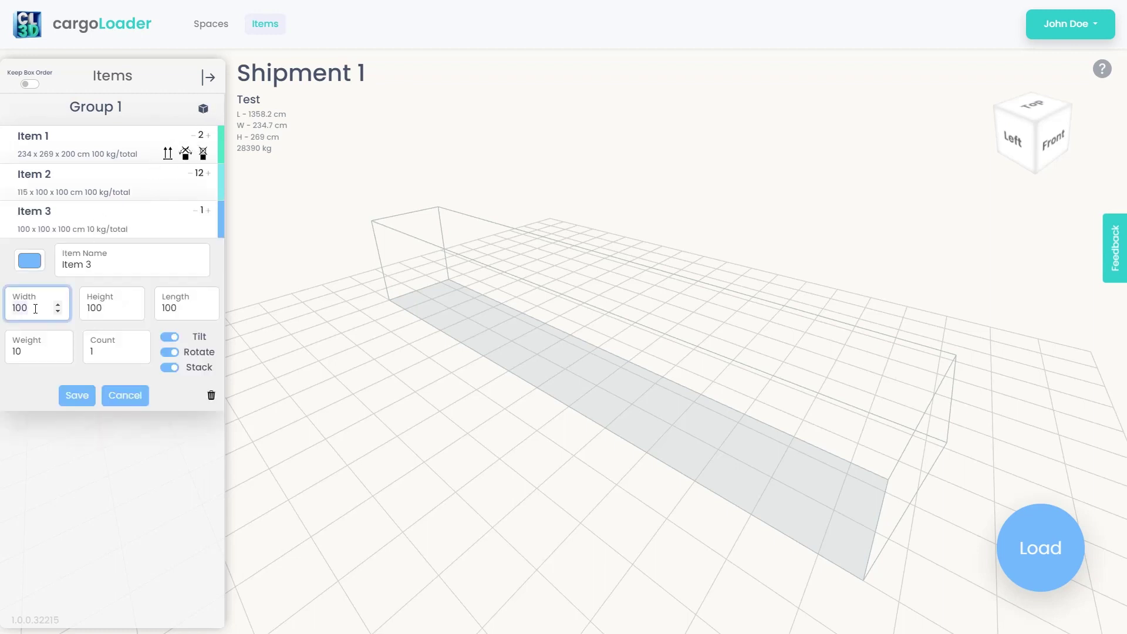
type("60")
key("Tab")
type("50")
key("Tab")
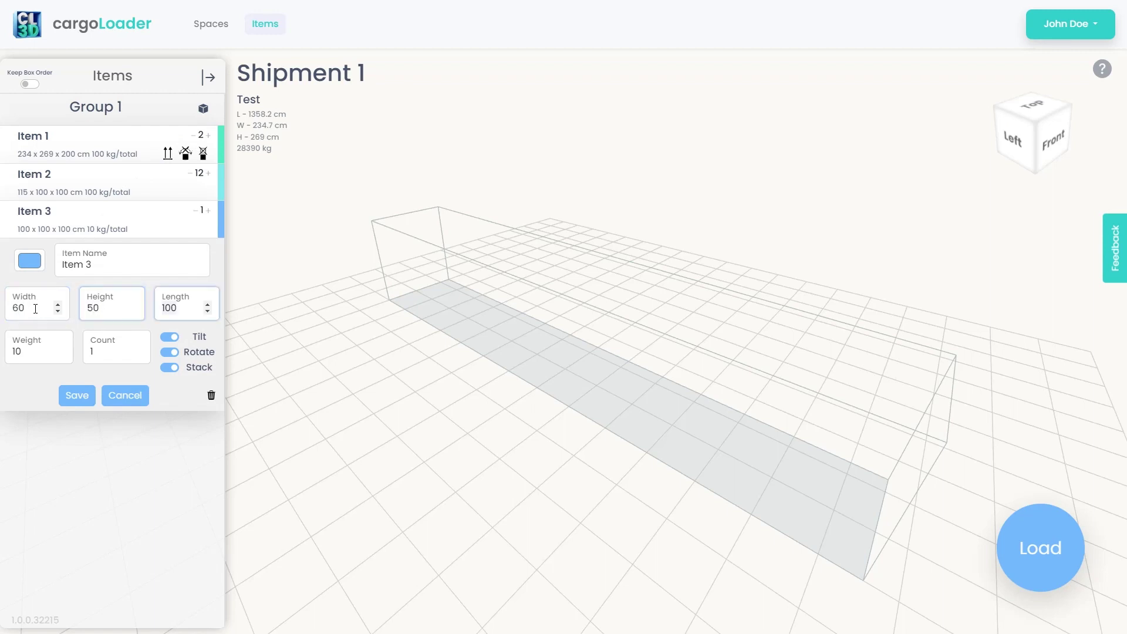
type("50")
key("Tab")
type("50")
key("Tab")
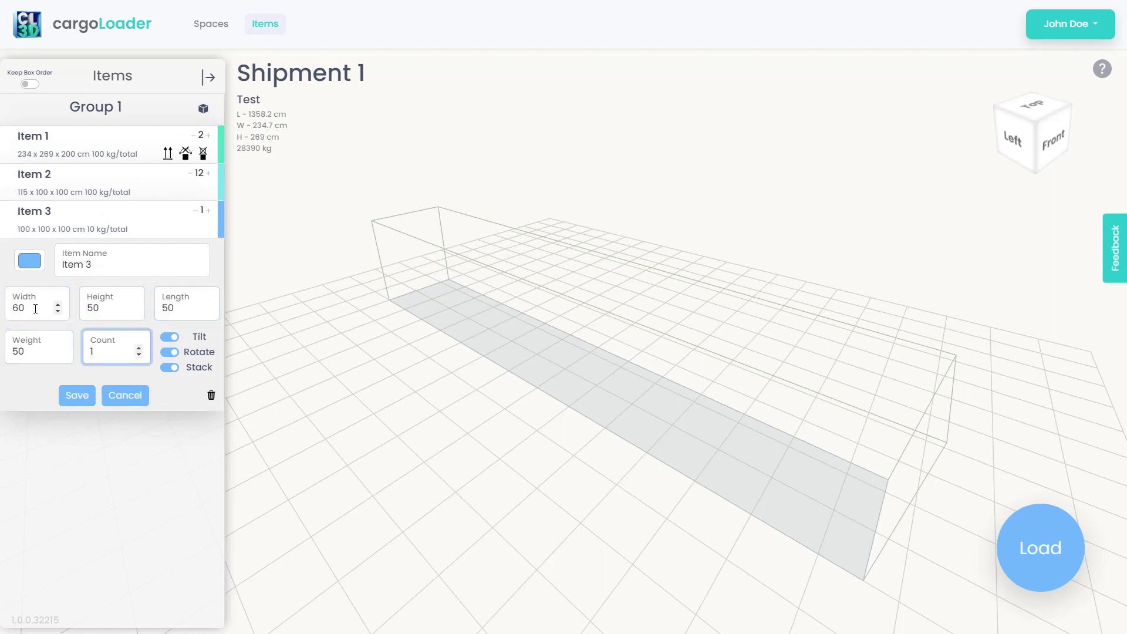
left_click(166, 336)
left_click(89, 395)
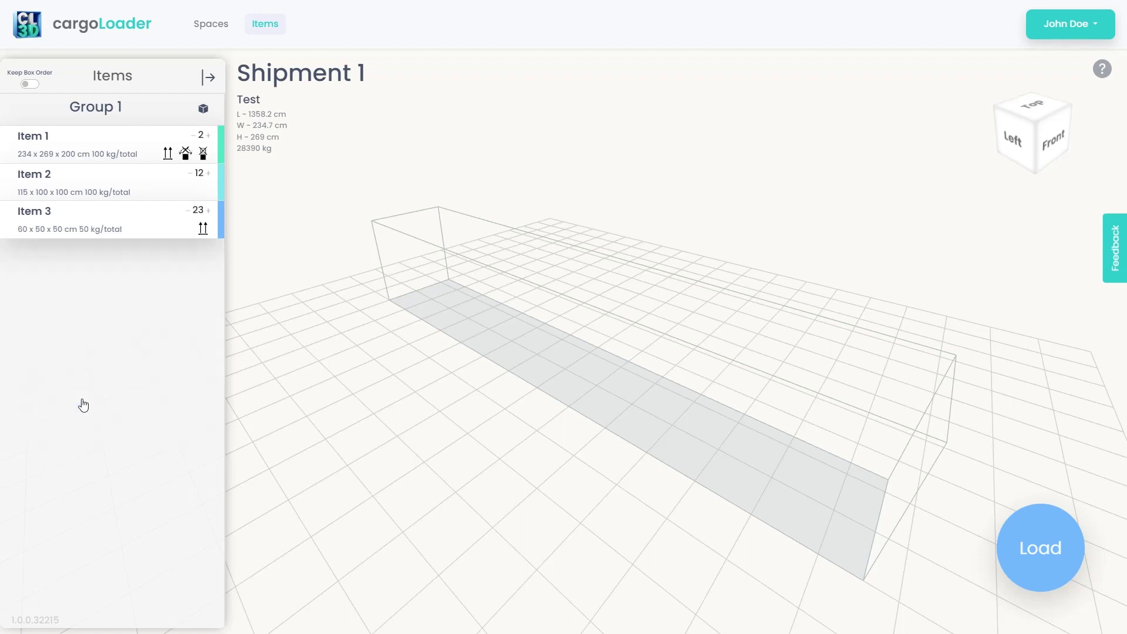
Open the saved-box table and save My Box 1 (15 × 45 × 15 cm, 45 kg).
left_click(209, 77)
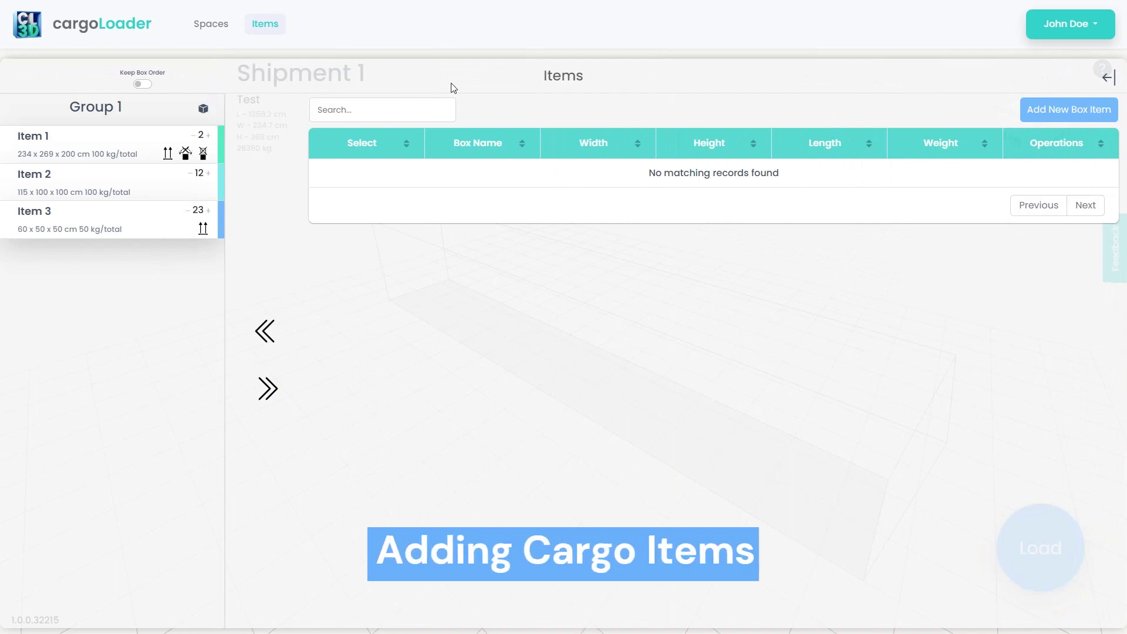
left_click(1056, 111)
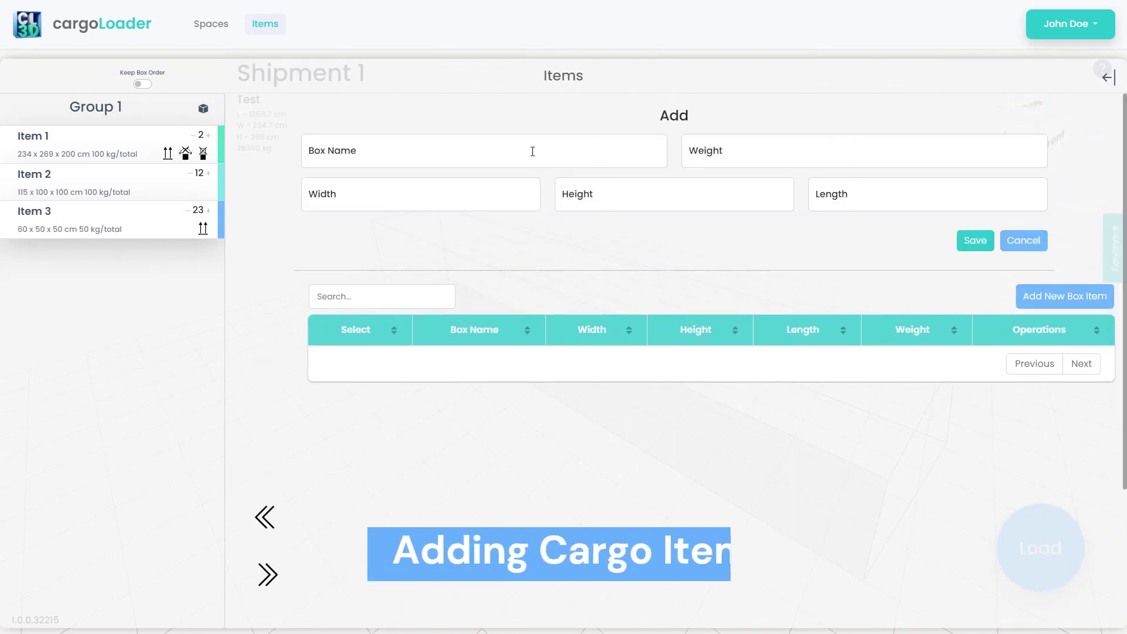
left_click(530, 150)
type("My Box 1")
key("Tab")
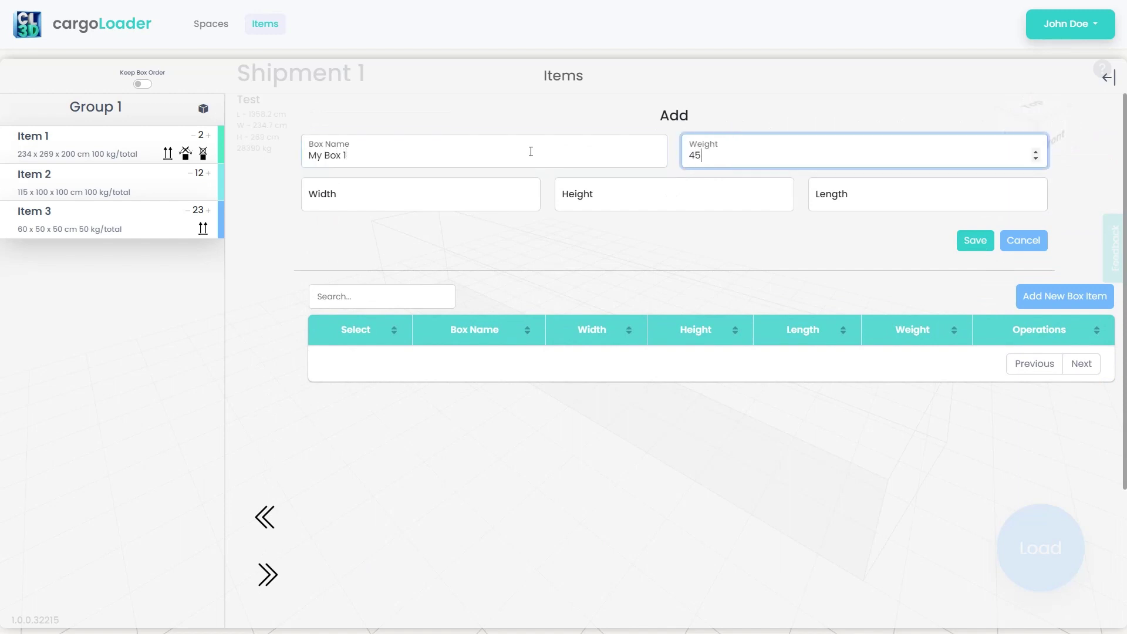
key("Tab")
type("15")
key("Tab")
type("45")
Save My Box 2 at 115 × 100 × 200 cm, 95 kg.
key("Tab")
type("15")
left_click(975, 240)
type("My")
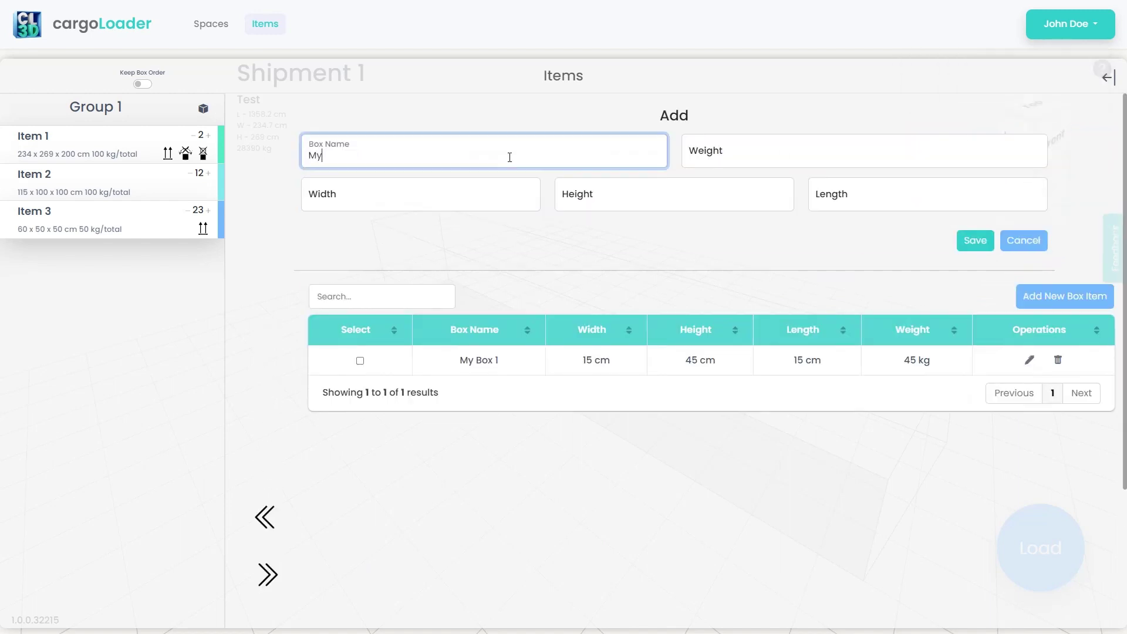
type(" Box 2")
key("Tab")
type("95")
key("Tab")
type("115")
Save My Box 3 at 100 × 100 × 115 cm, 90 kg.
key("Tab")
type("100\t200")
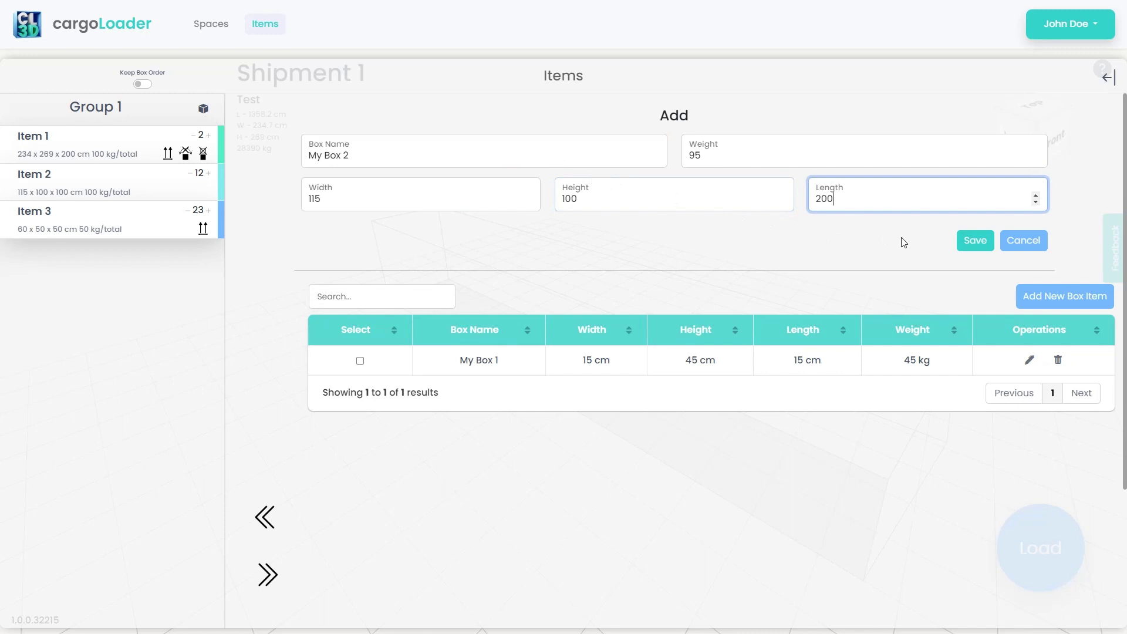
left_click(974, 240)
left_click(438, 153)
type("My Box 3")
key("Tab")
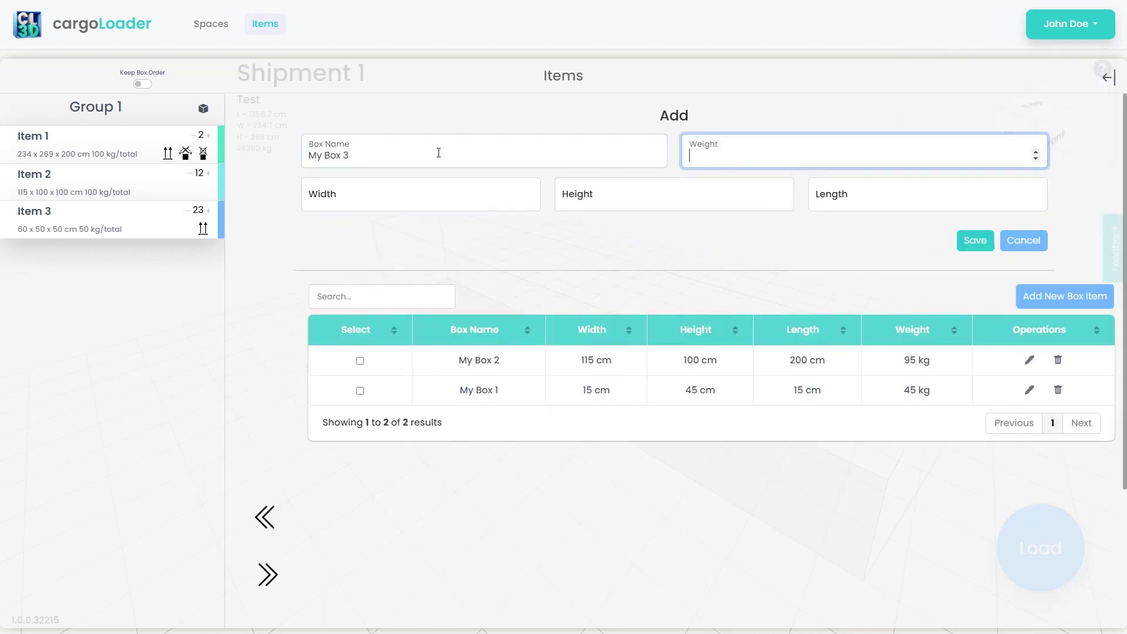
type("90")
key("Tab")
type("100")
key("Tab")
type("100")
key("Tab")
type("115")
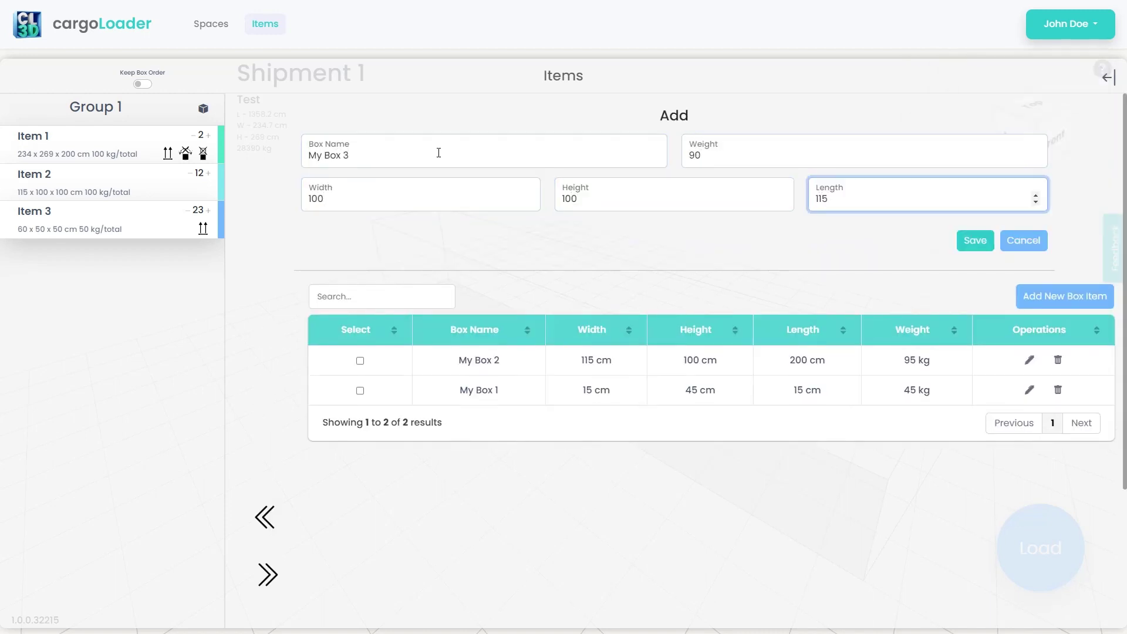
left_click(974, 240)
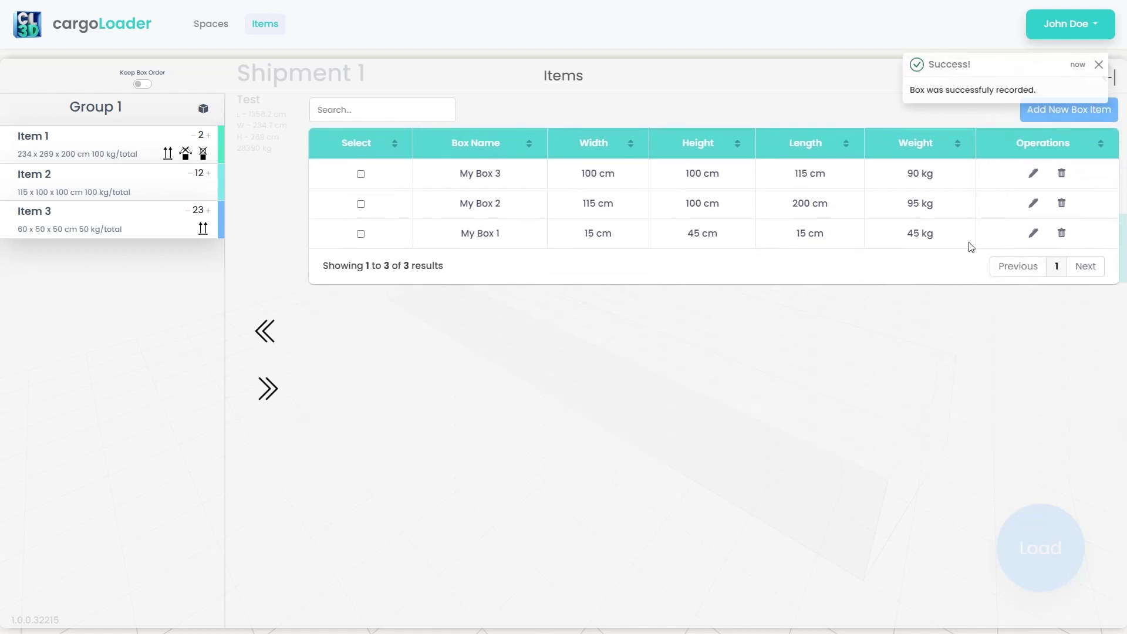
Check My Box 3, 2 and 1, add them to Group 1, and close the saved-boxes table.
left_click(361, 174)
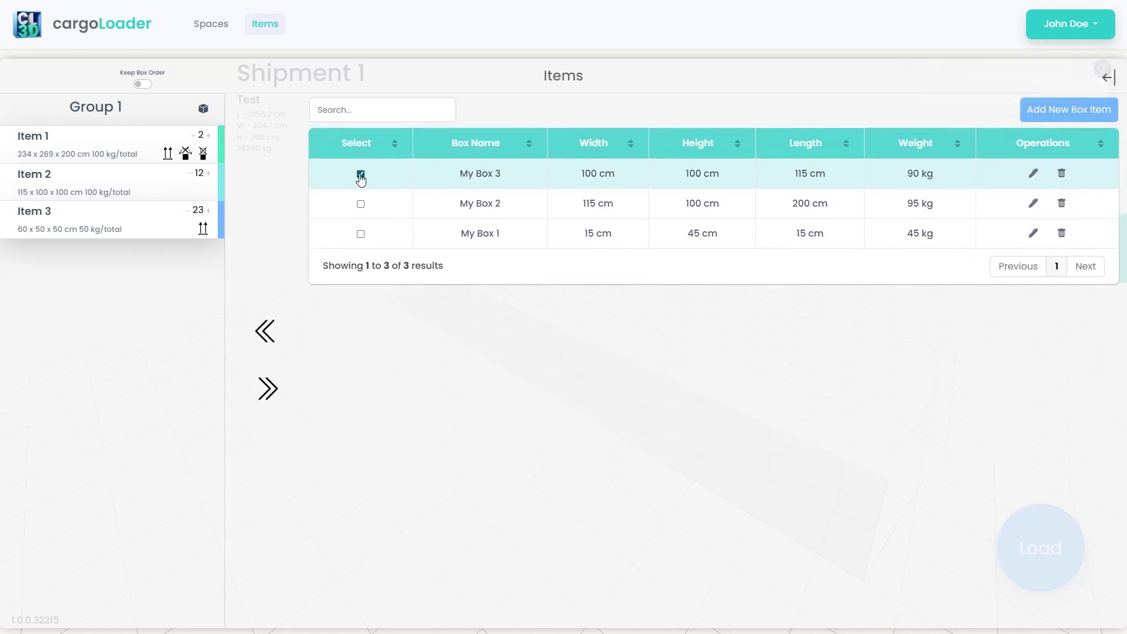
left_click(360, 205)
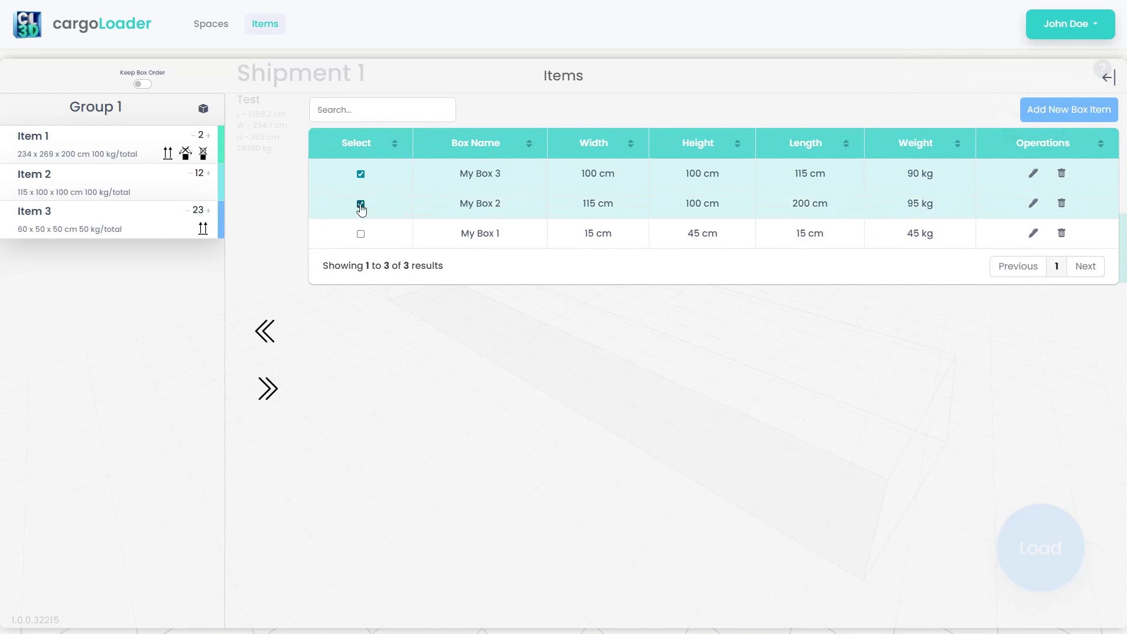
left_click(361, 234)
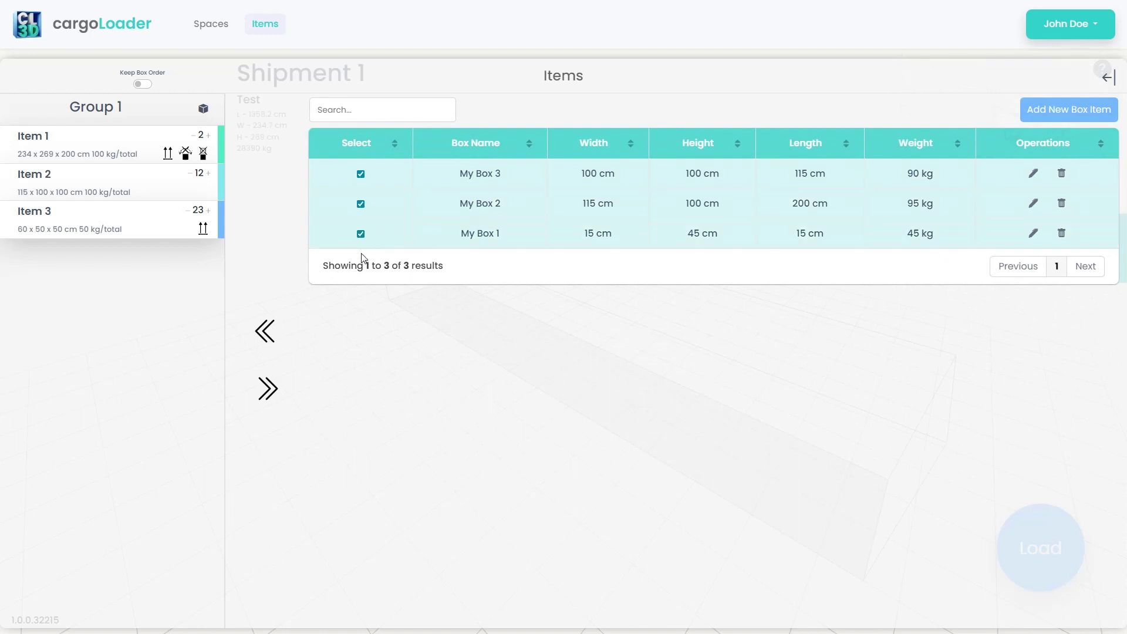
left_click(264, 332)
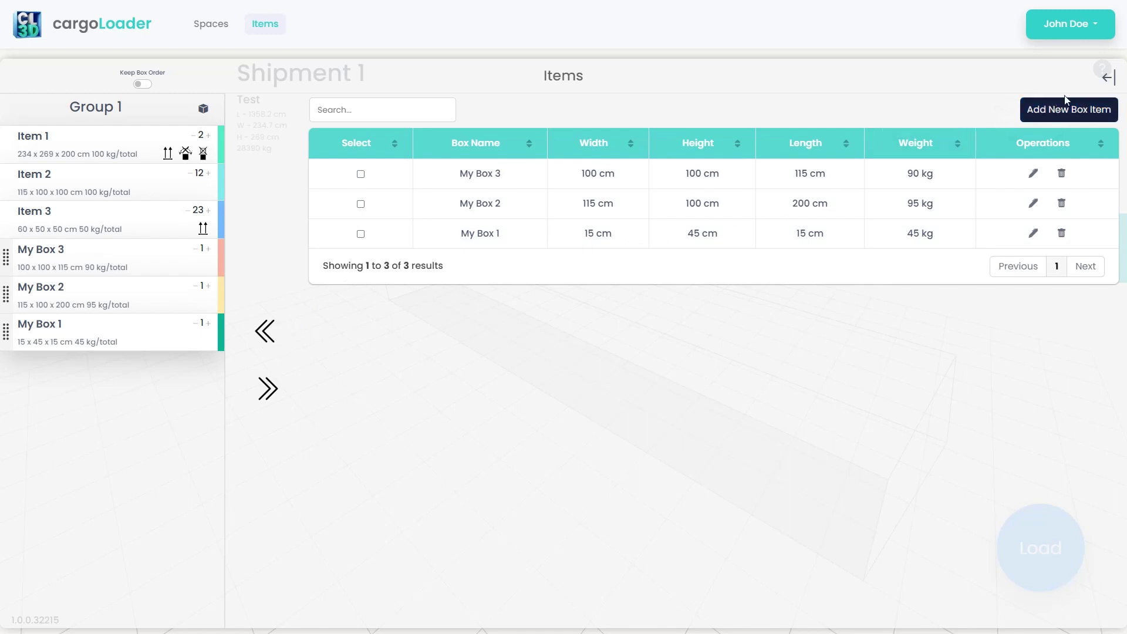
left_click(1107, 78)
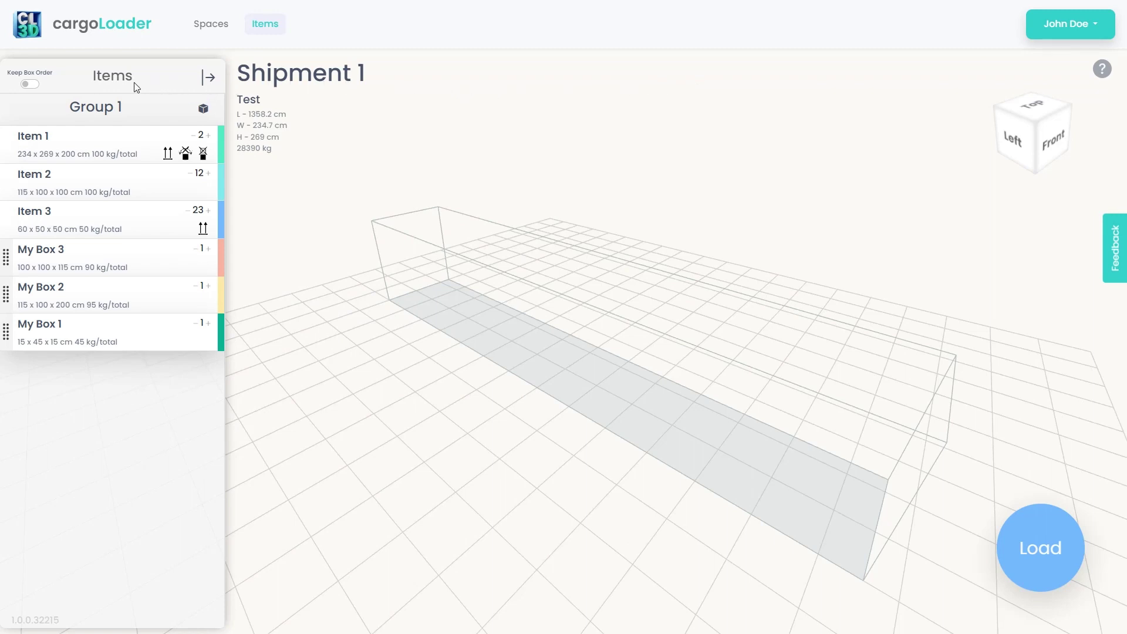
Turn on Keep Box Order and reorder the boxes to My Box 1, 2, 3 below Item 3.
left_click(28, 84)
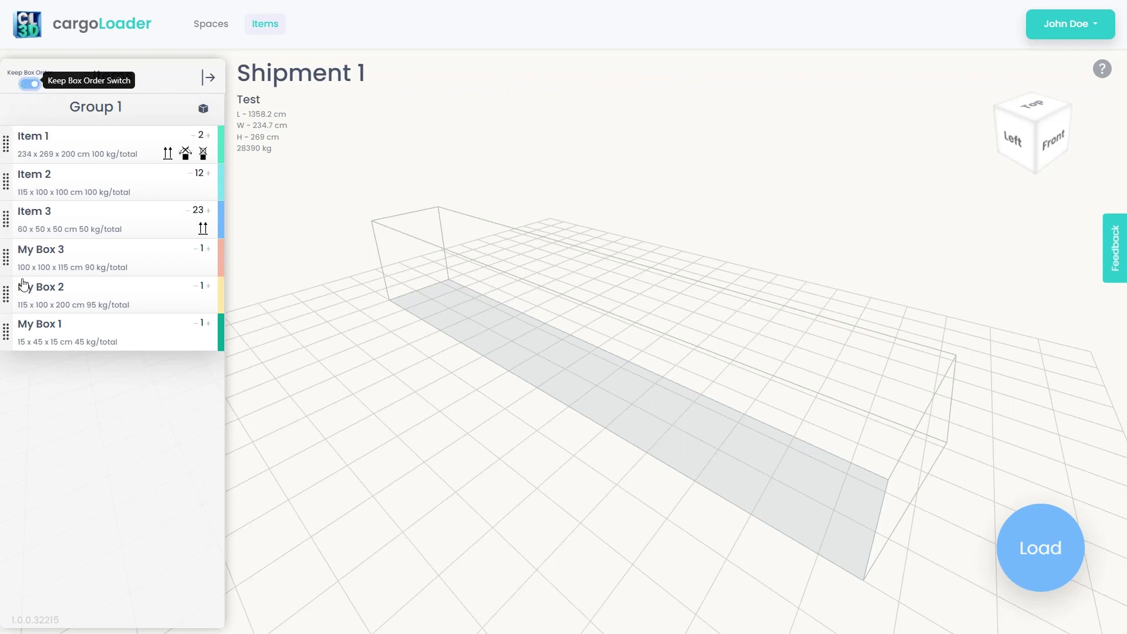
left_click_drag(7, 324, 19, 252)
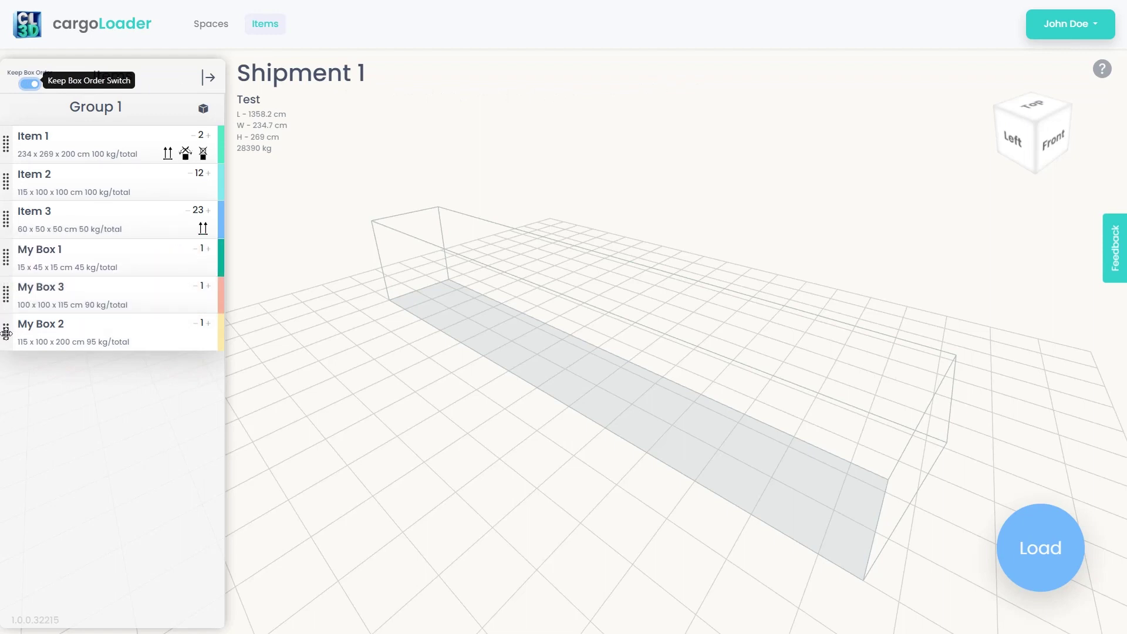
left_click_drag(6, 332, 26, 287)
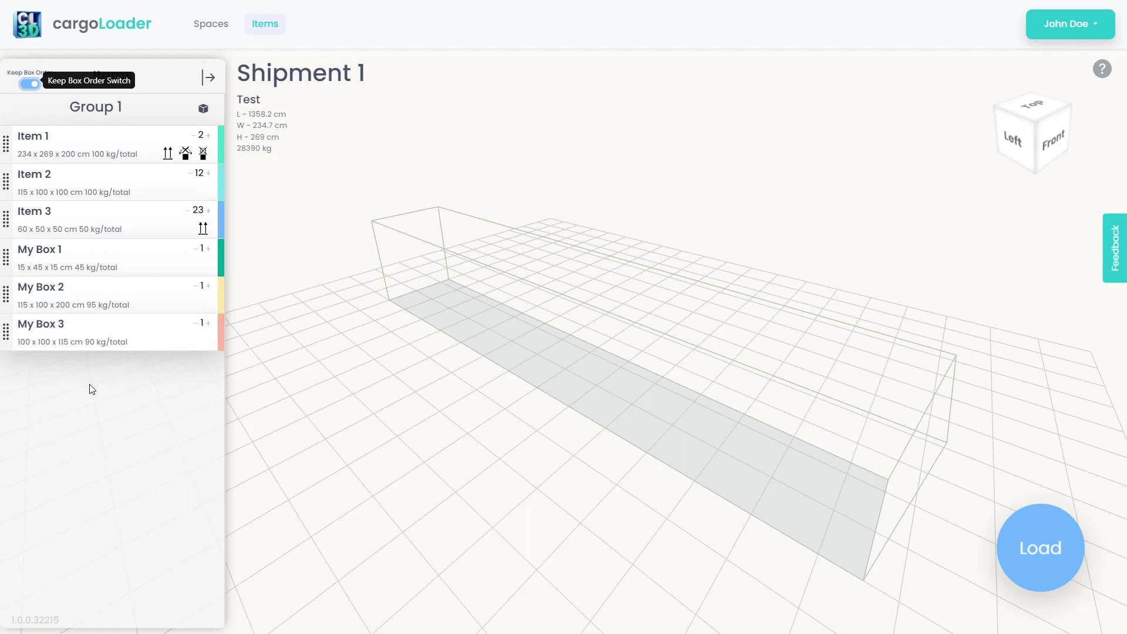
Set My Box 1's count to 100 and My Box 2's to 10 with tilt and rotate off.
left_click(144, 258)
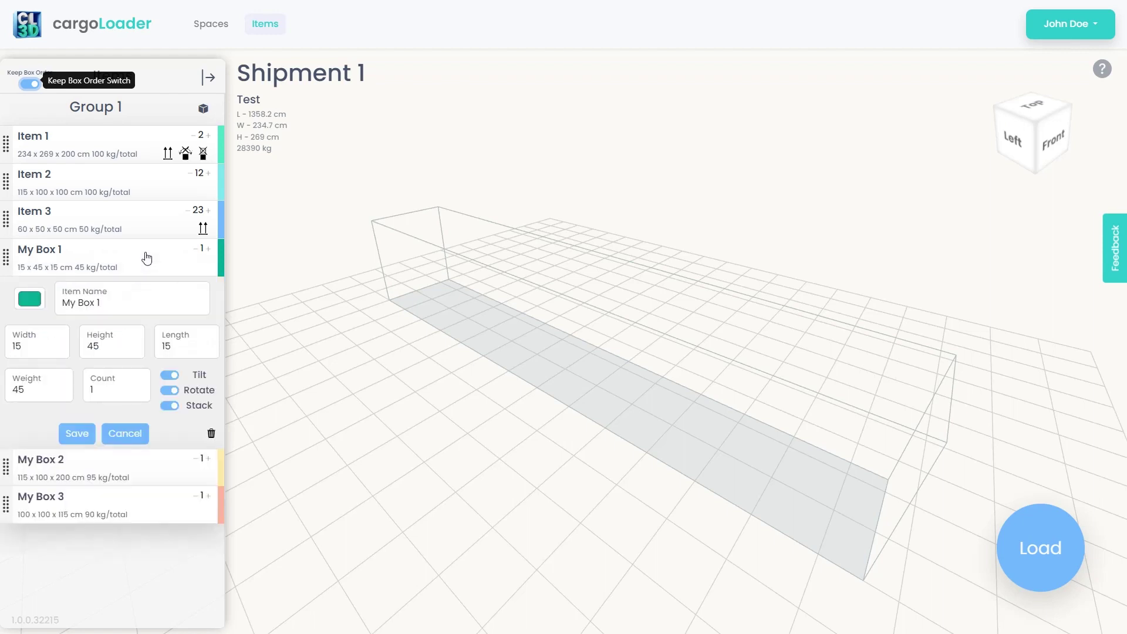
left_click(106, 390)
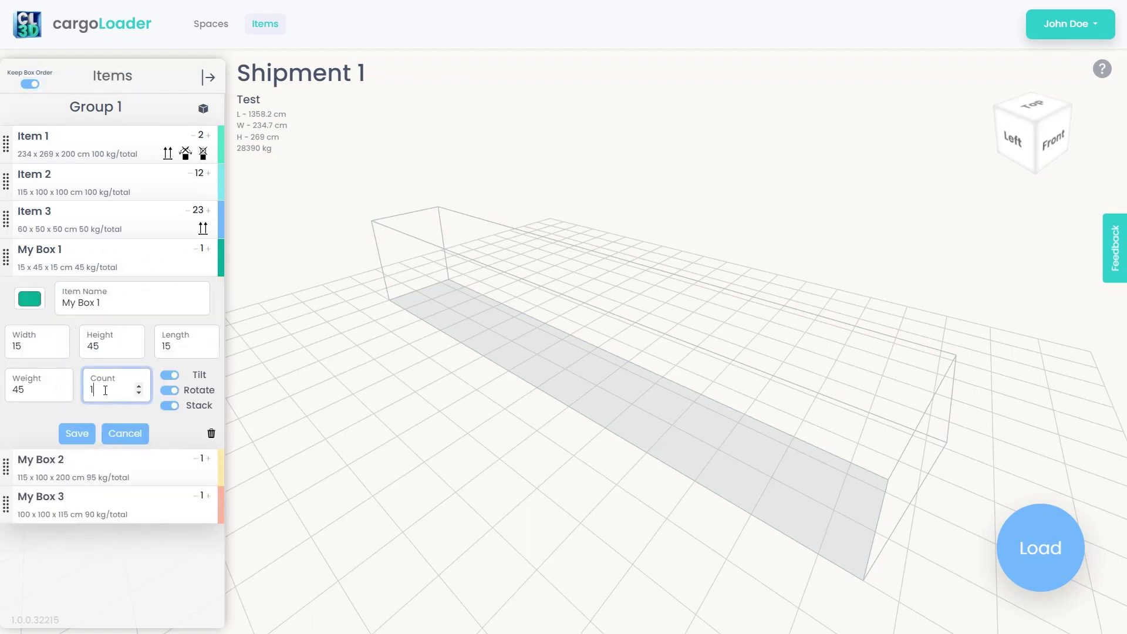
left_click(76, 434)
left_click(106, 294)
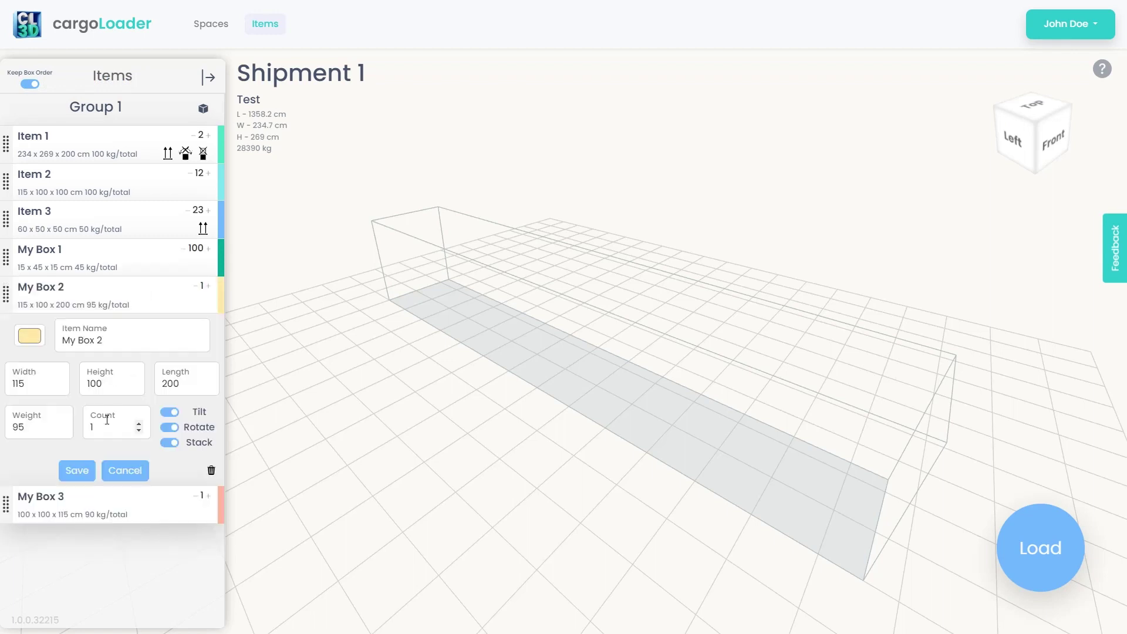
left_click(105, 428)
type("10")
key("Home")
key("Delete")
left_click(170, 413)
left_click(168, 428)
left_click(77, 470)
Change My Box 3's count to 4 and save it.
left_click(134, 334)
left_click(137, 463)
type("4")
key("Home")
key("Delete")
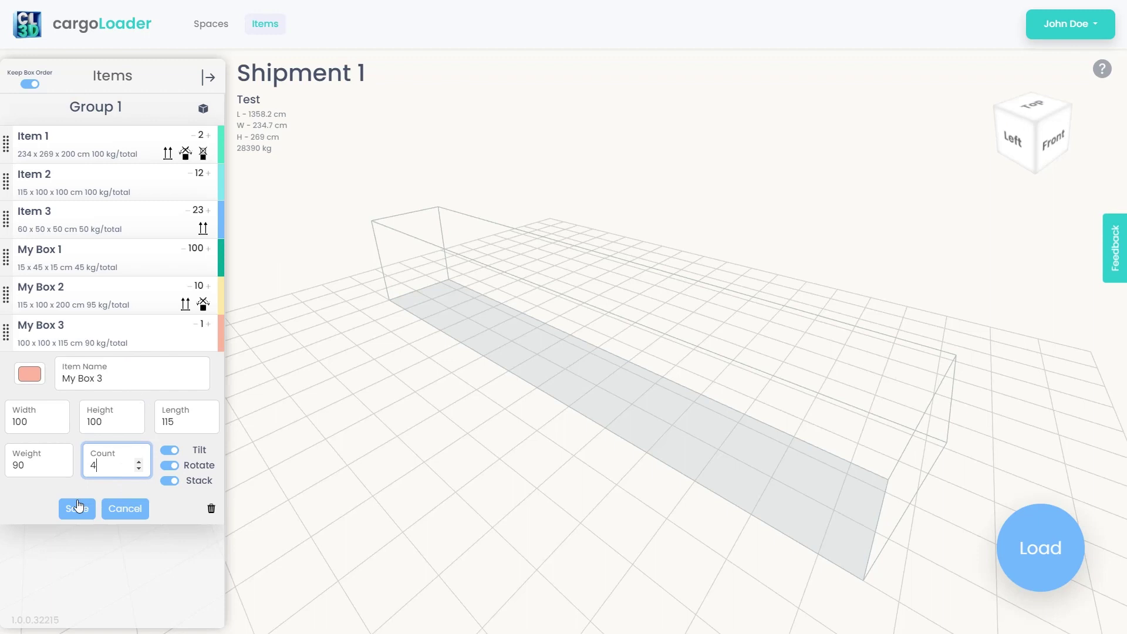
left_click(77, 508)
Add Item 4 at 20 × 100 × 100 cm with count 36.
left_click(203, 108)
double_click(36, 460)
type("20")
key("Tab")
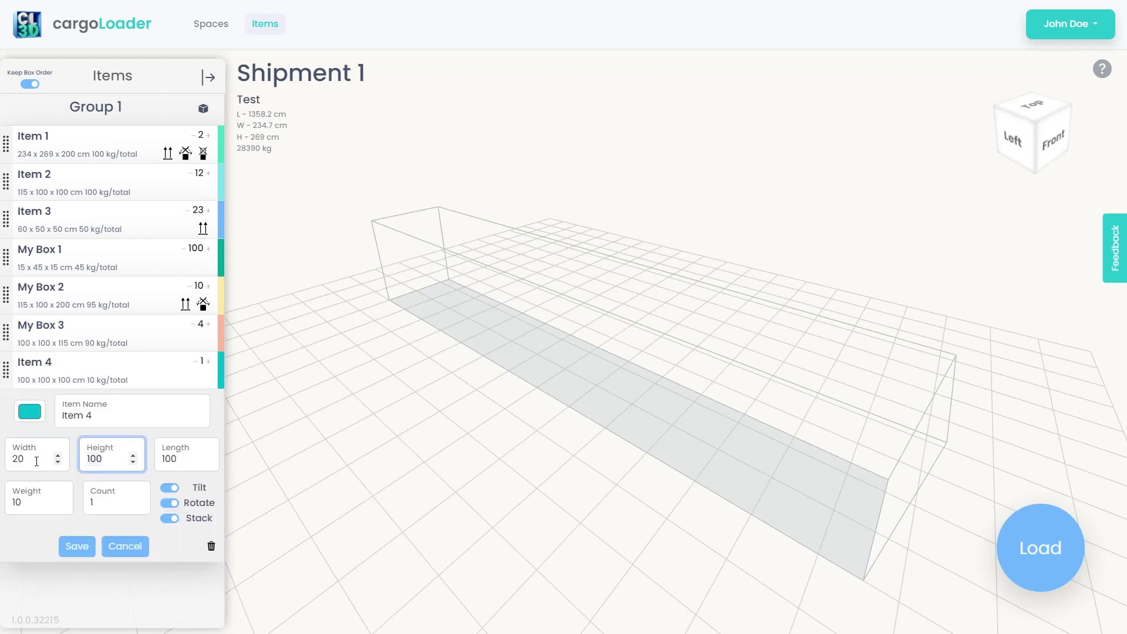
key("Tab")
type("40")
key("Tab")
left_click(77, 545)
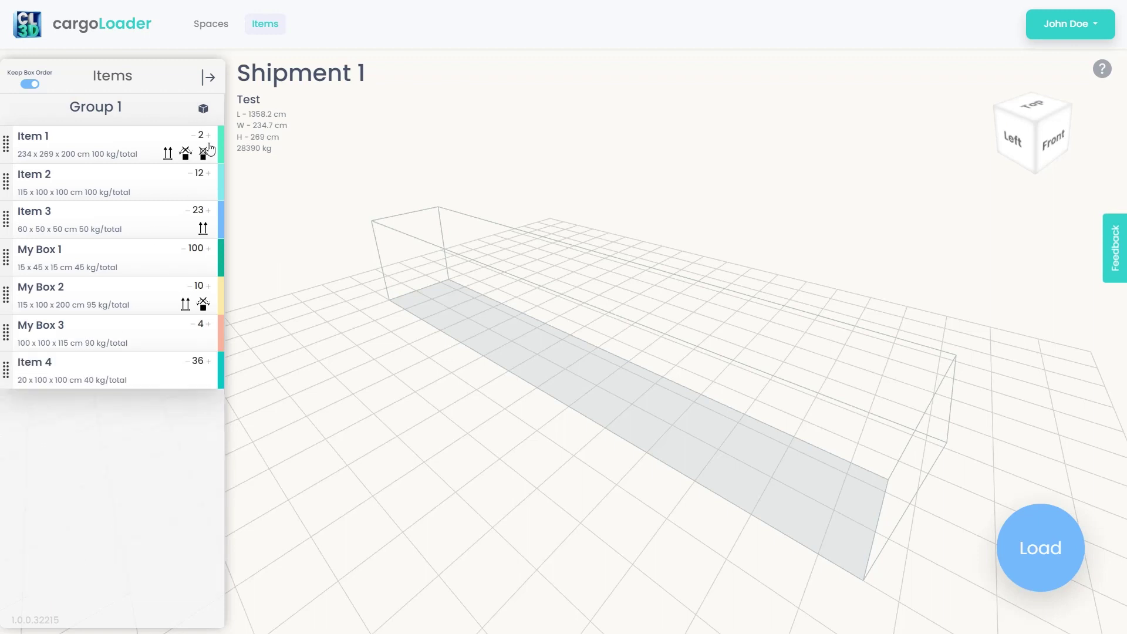
Add Item 5 at 50 × 58 × 66 cm with count 16.
left_click(203, 108)
double_click(22, 498)
type("50")
key("Tab")
type("58")
key("Tab")
type("66")
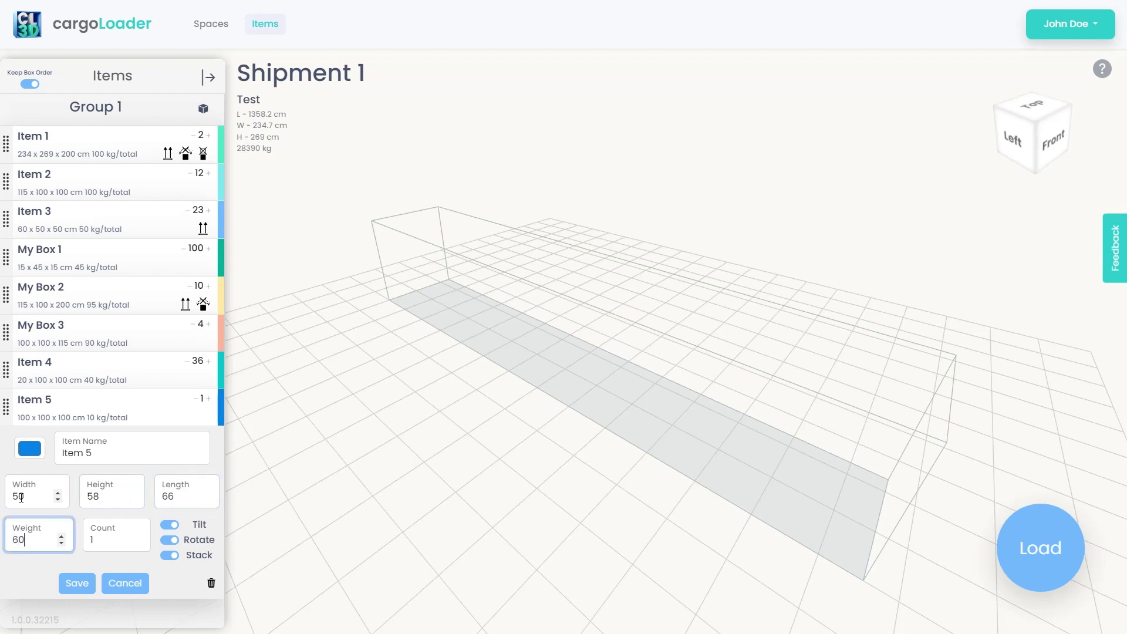
key("Tab")
type("16")
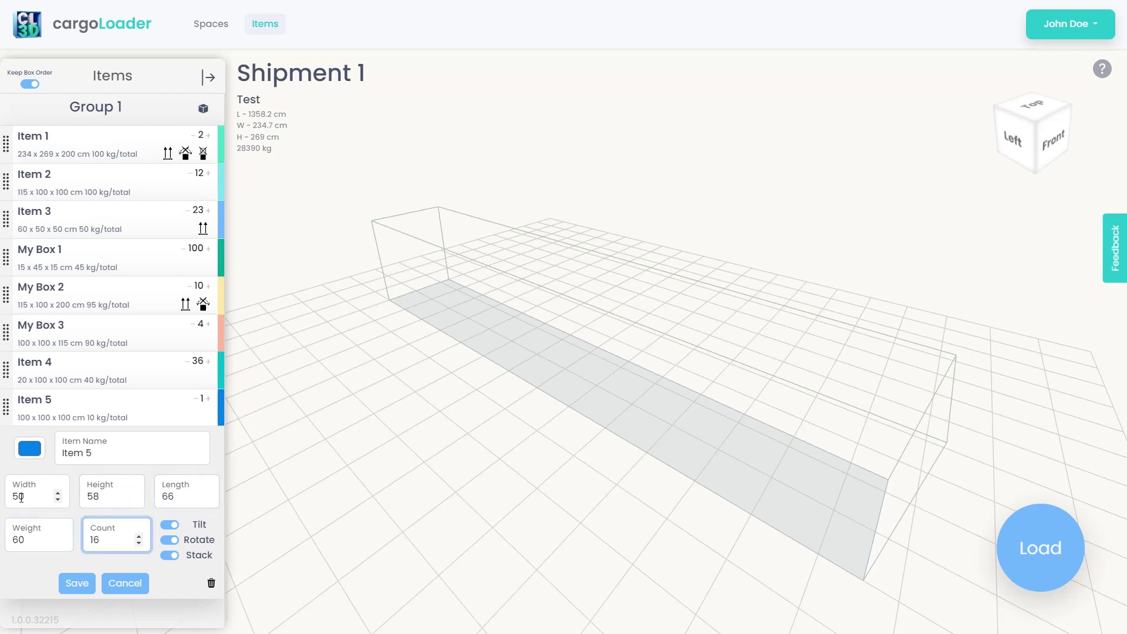
left_click(81, 584)
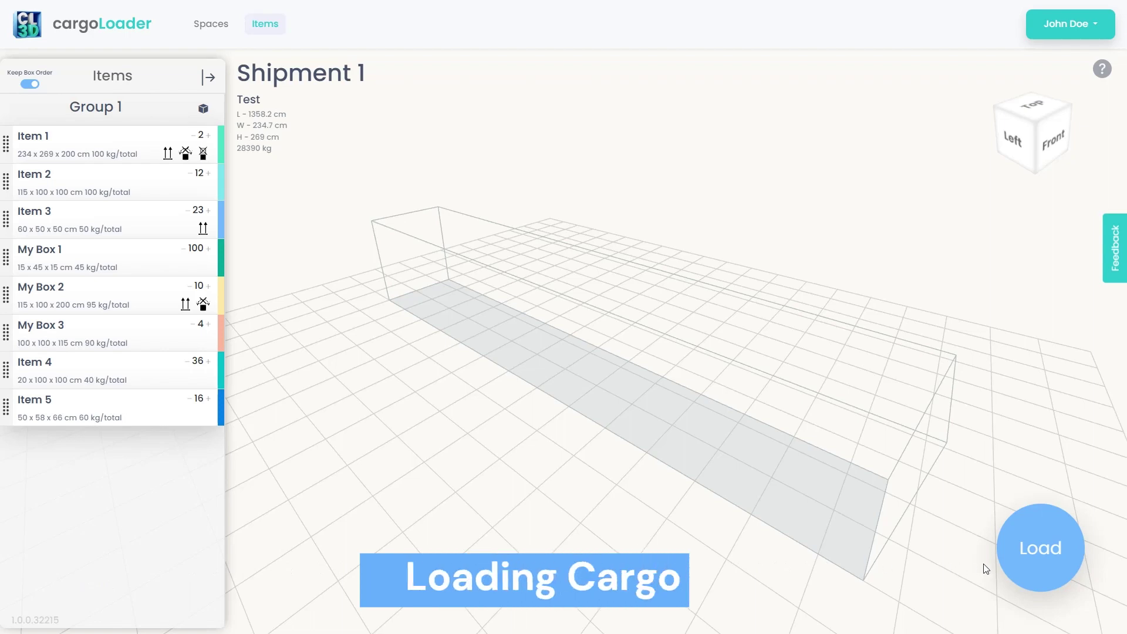
Load all Group 1 items into the Test container, then orbit to view its front and right faces.
left_click(1040, 547)
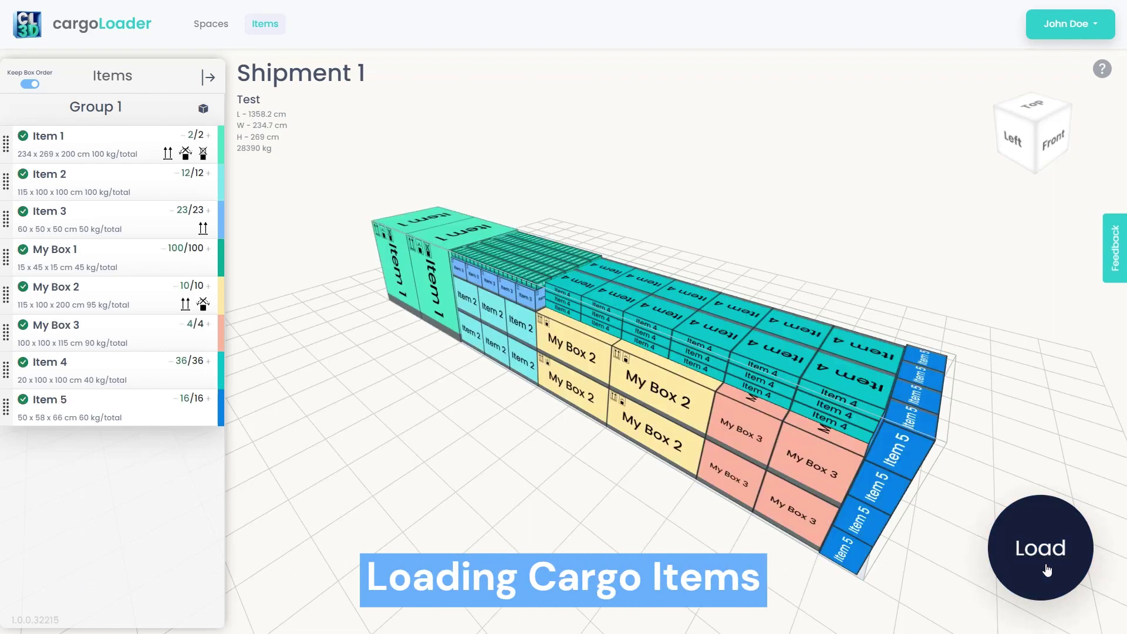
left_click_drag(757, 582, 635, 555)
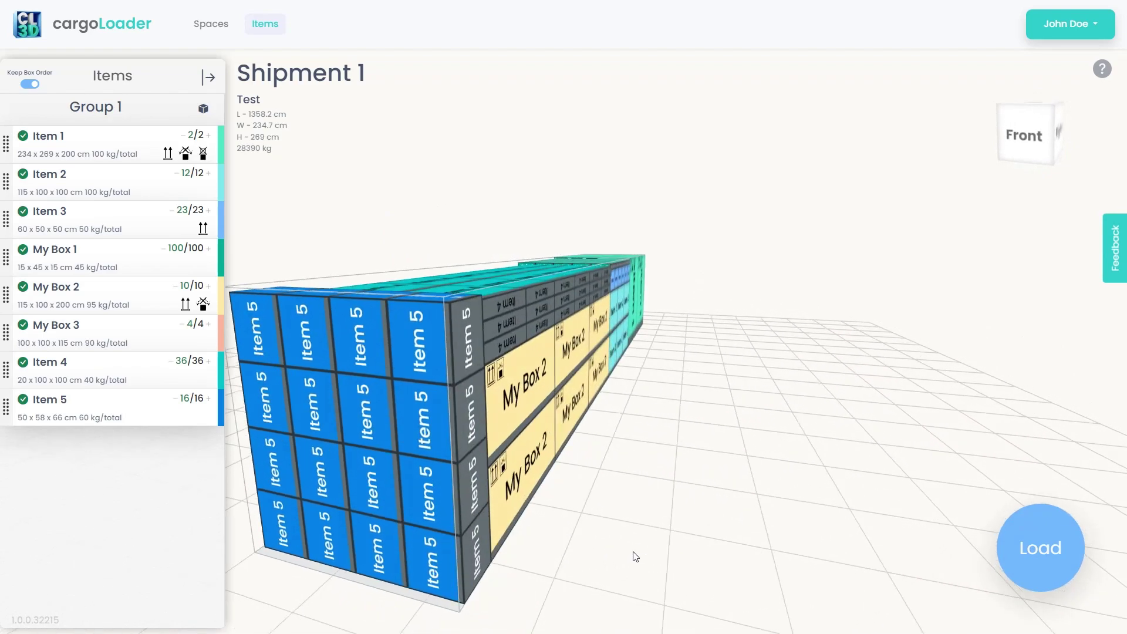
left_click_drag(895, 262, 546, 277)
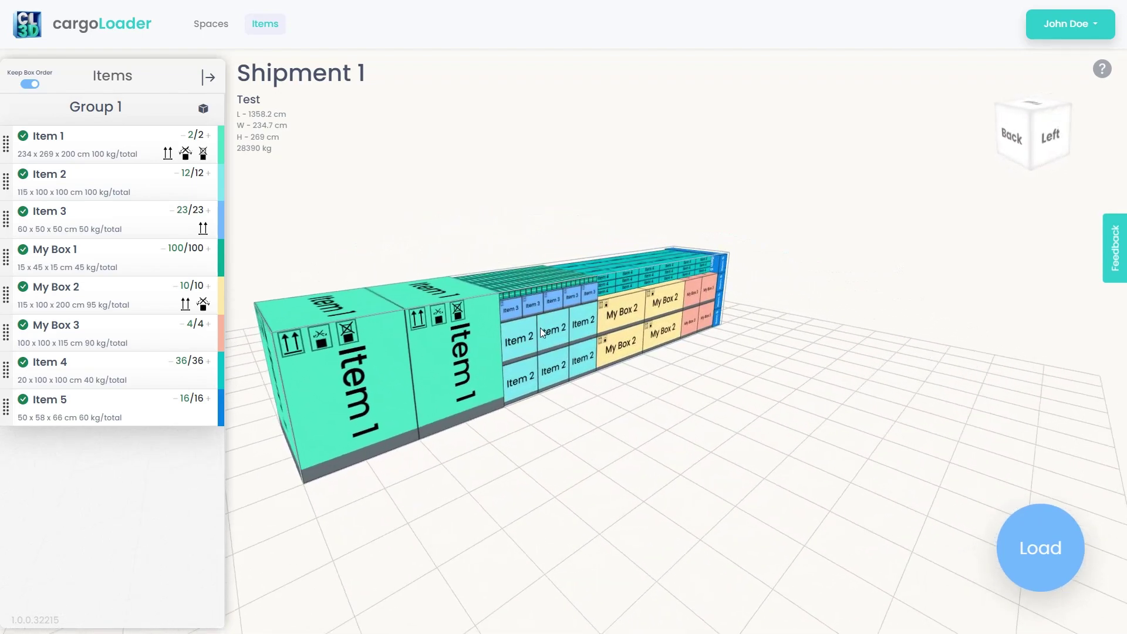
scroll(551, 346, "up", 5)
left_click_drag(645, 410, 1125, 482)
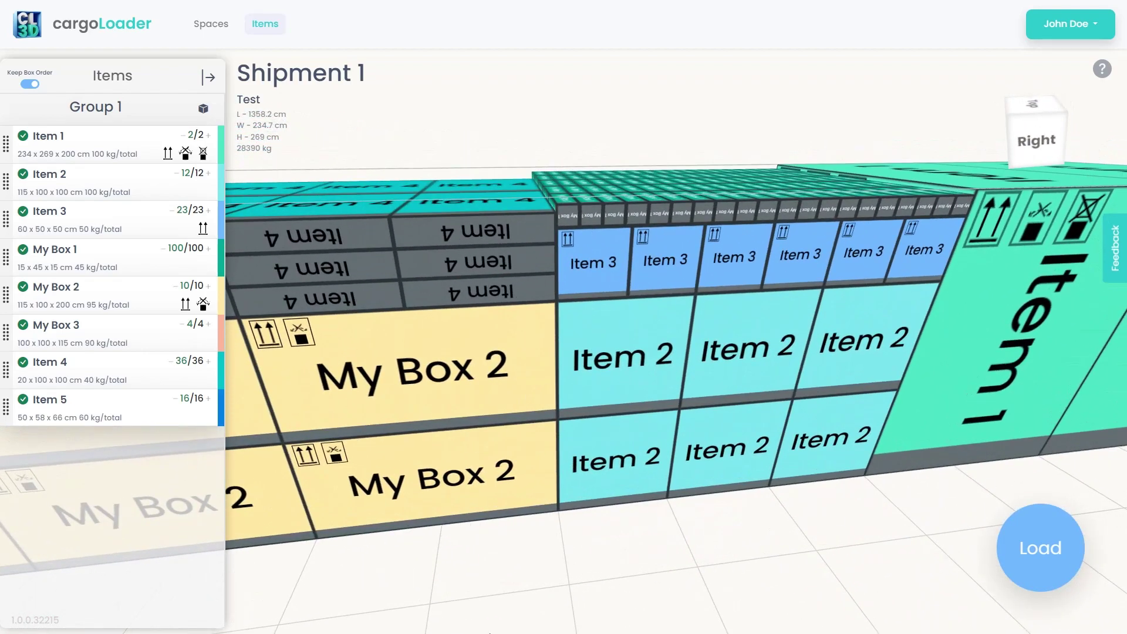
left_click_drag(164, 582, 550, 577)
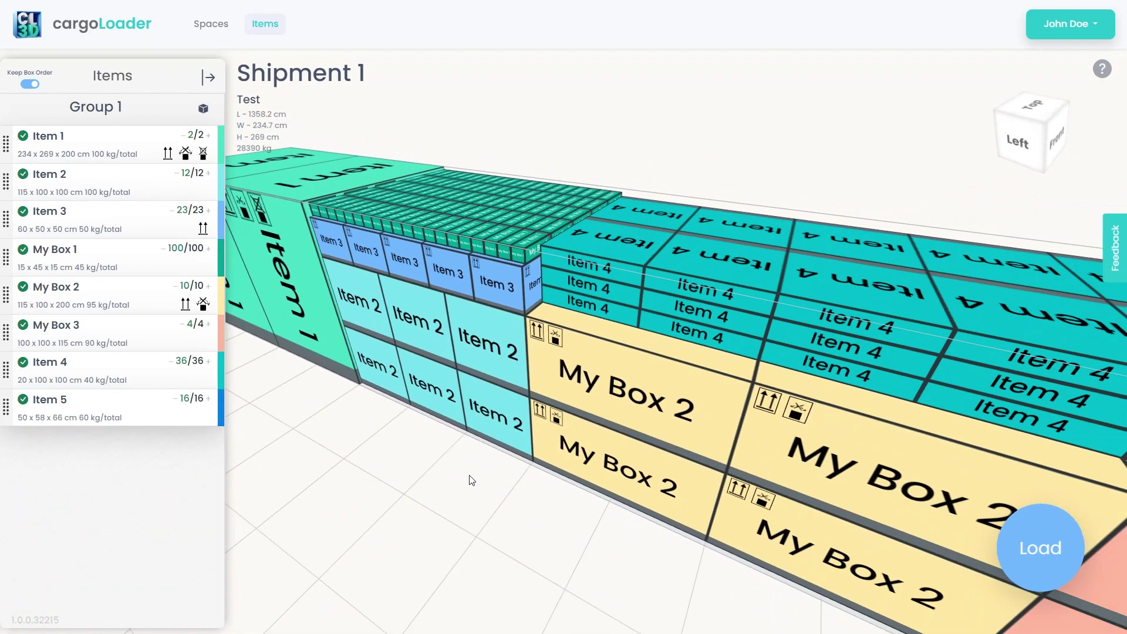
scroll(473, 480, "down", 5)
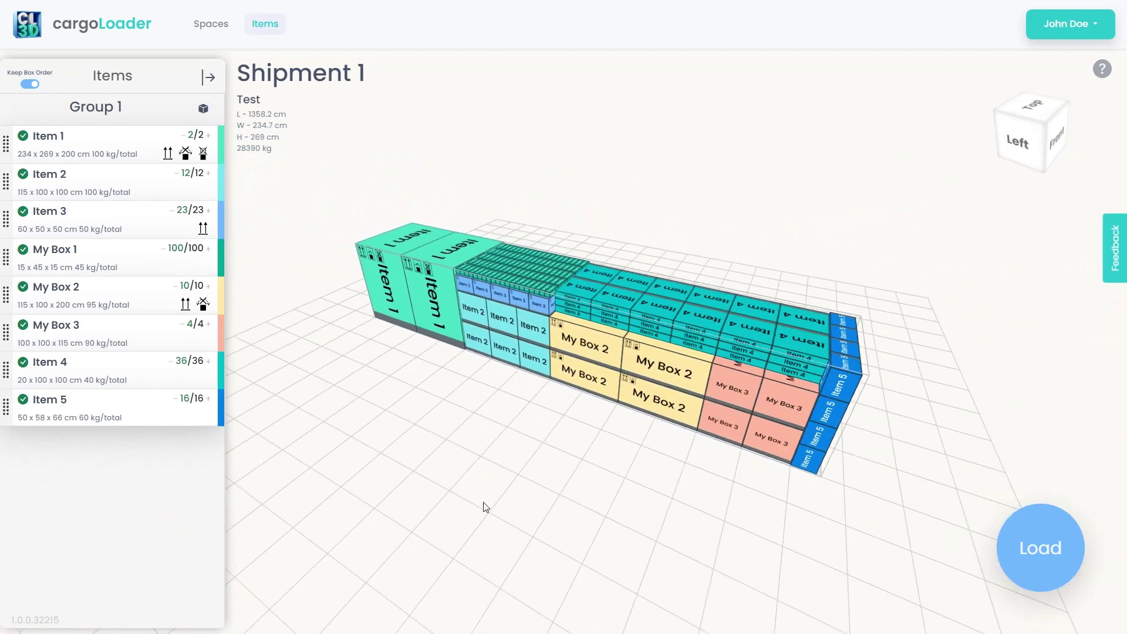